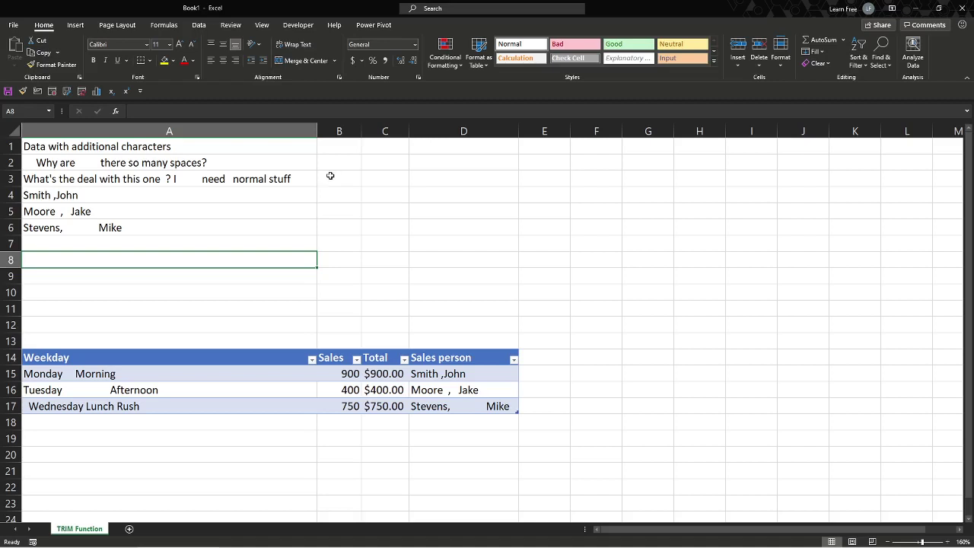
Delete A2's leading and doubled spaces by hand so it reads 'Why are there so many spaces?'
click(339, 146)
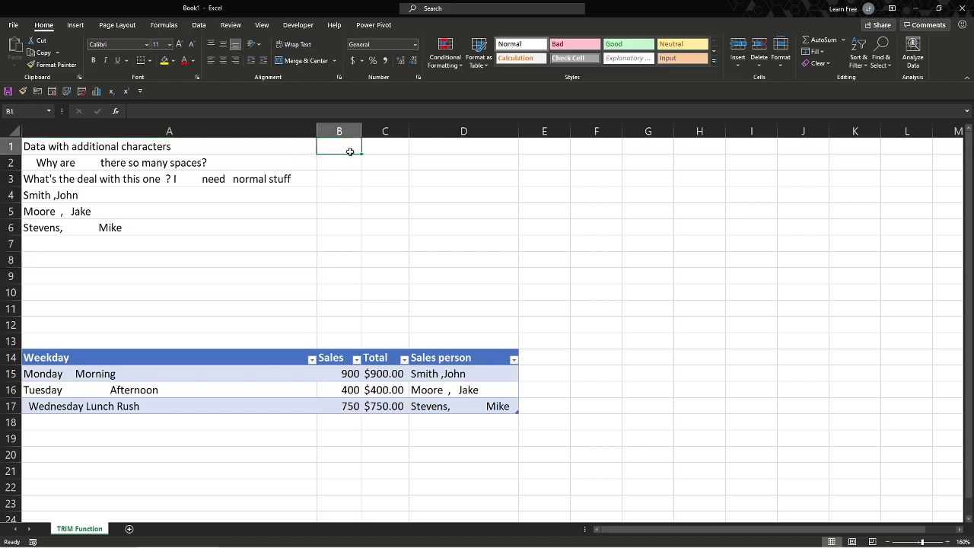
click(84, 165)
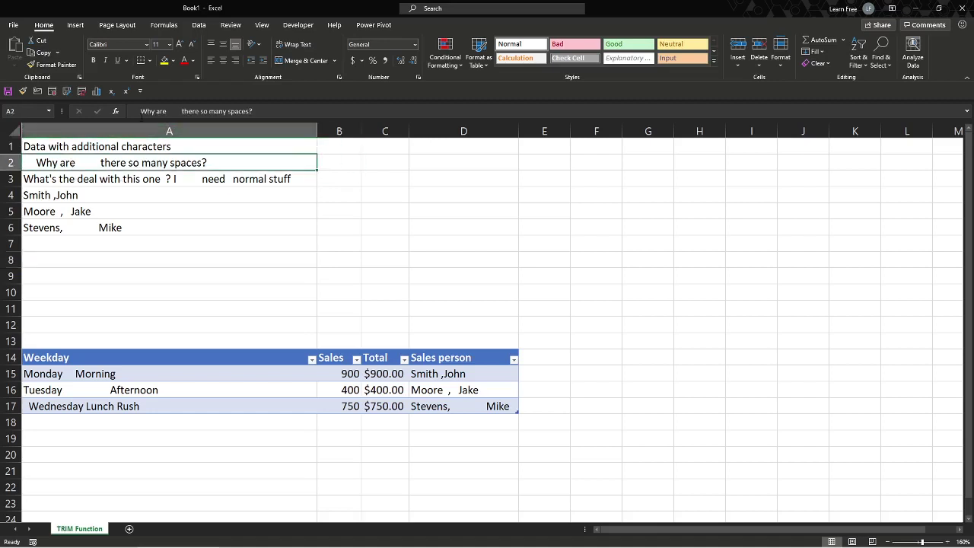
click(252, 111)
click(169, 179)
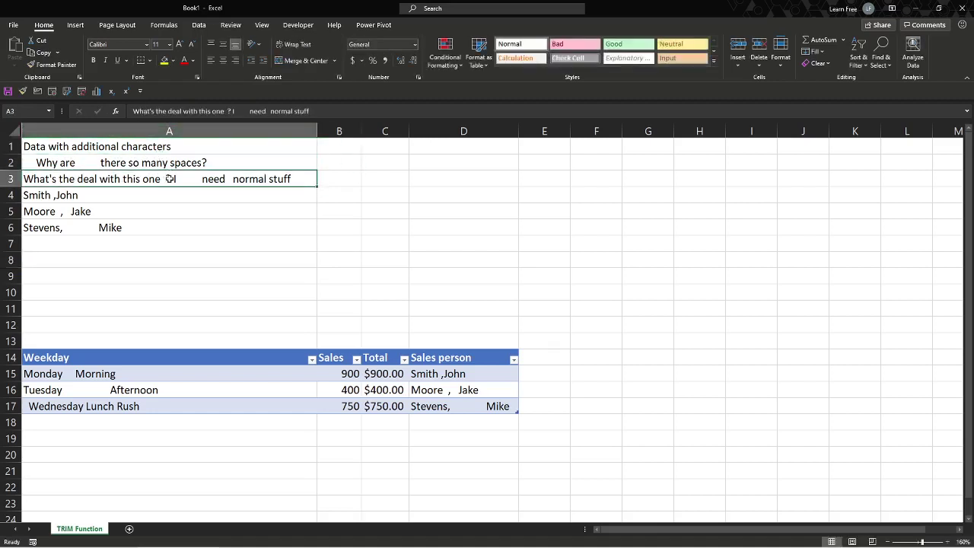
click(91, 158)
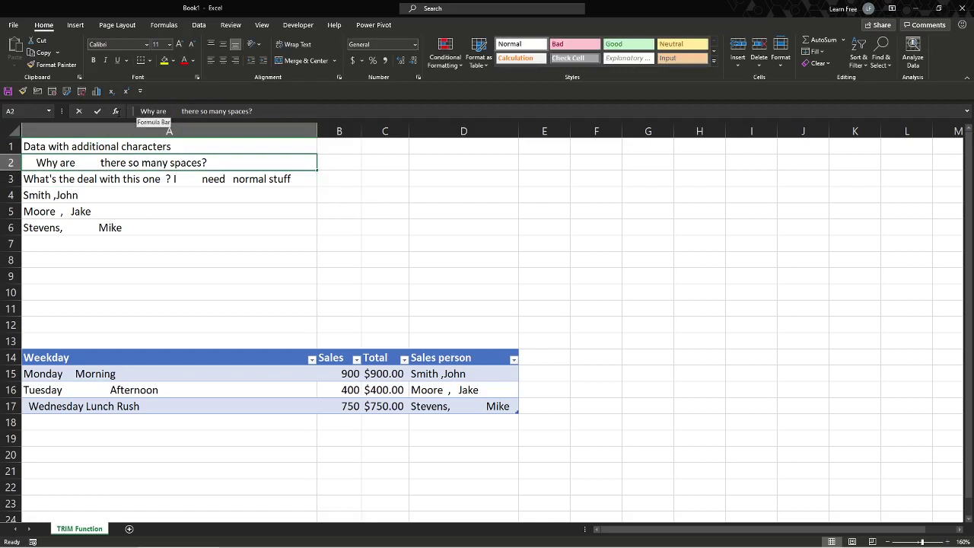
double_click(180, 158)
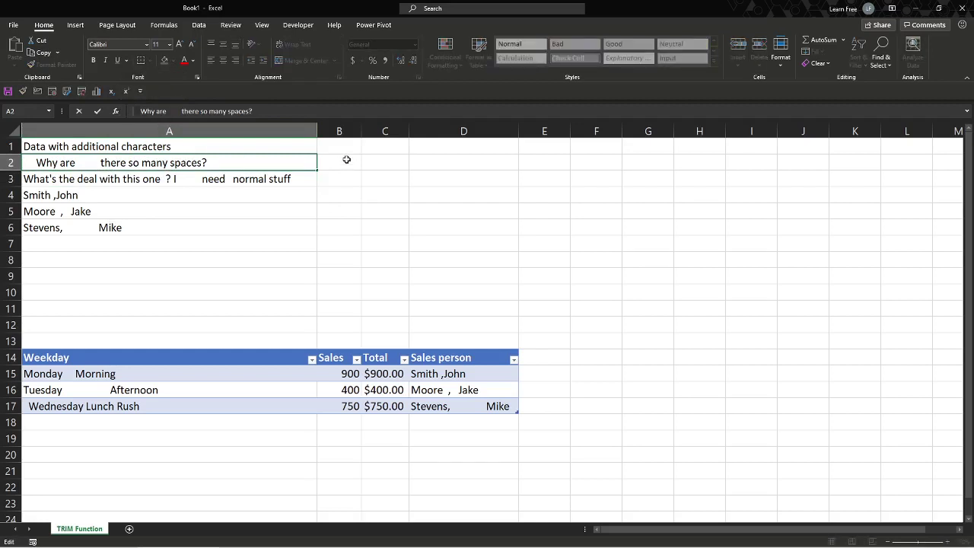
key(Delete)
key(Delete)
key(Delete)
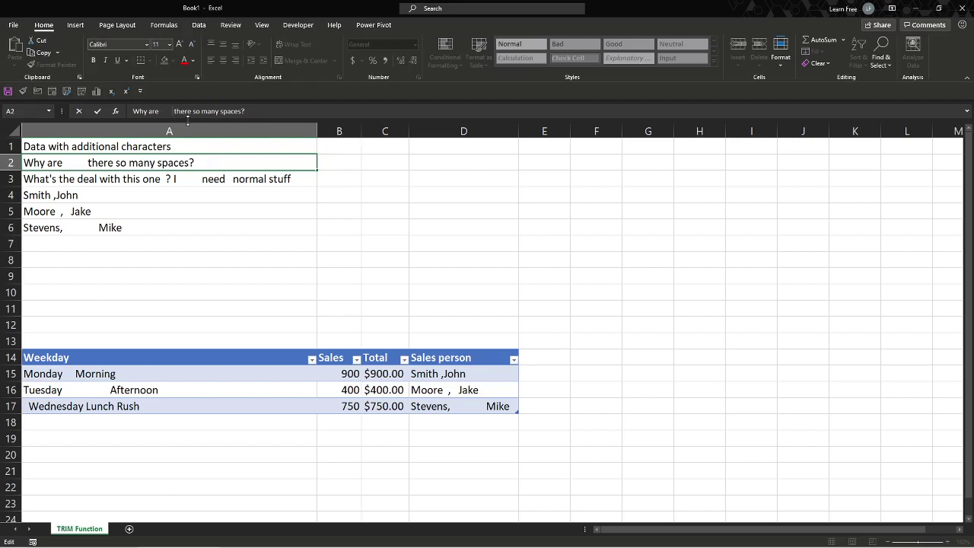
key(Delete)
key(Delete)
key(Delete)
key(Delete)
key(Delete)
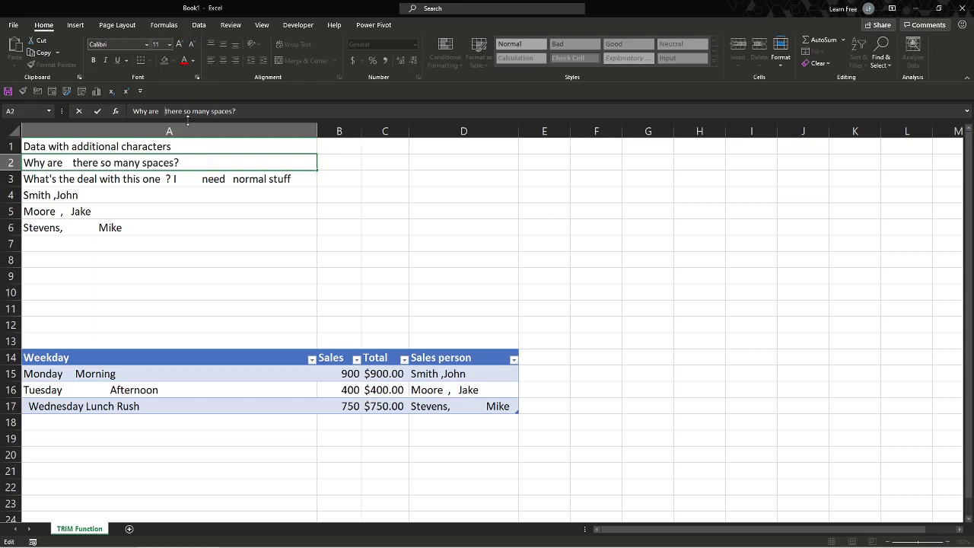
key(Delete)
key(Delete)
key(Return)
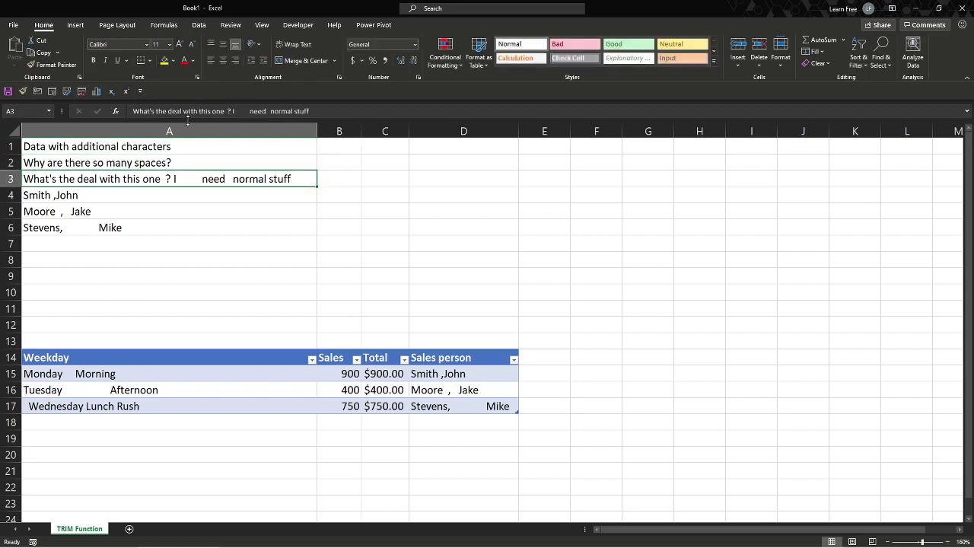
click(327, 158)
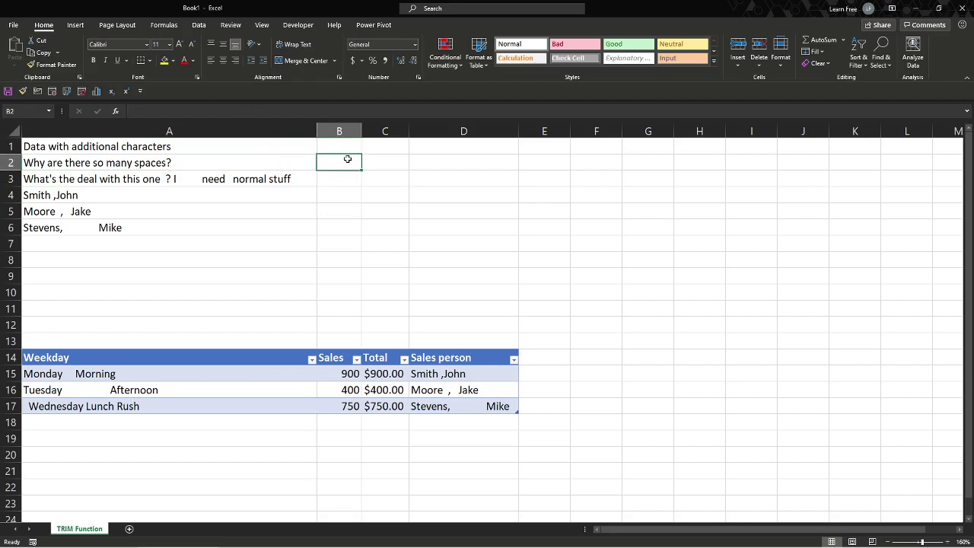
Undo the manual edit of A2 and enter =TRIM(A2) in B2
key(ctrl+z)
click(347, 158)
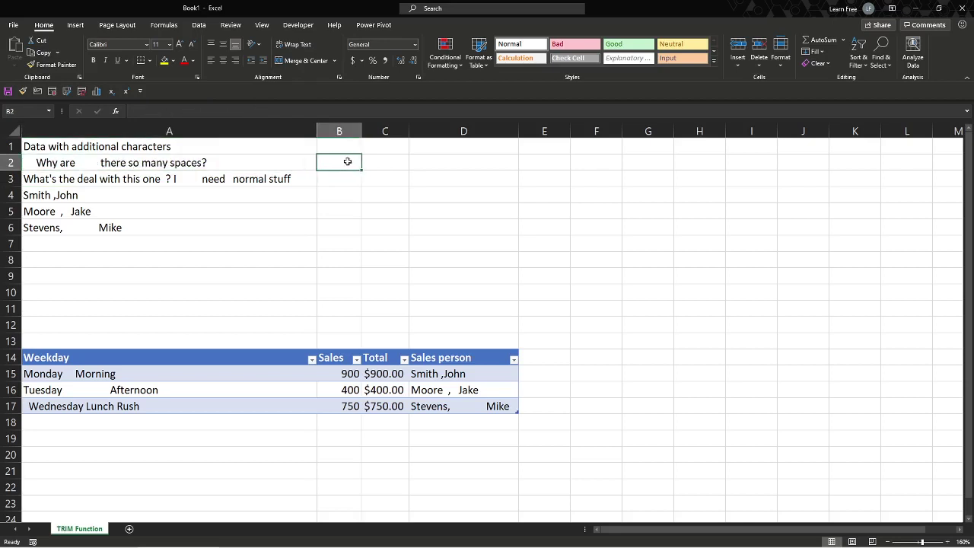
text(=trim)
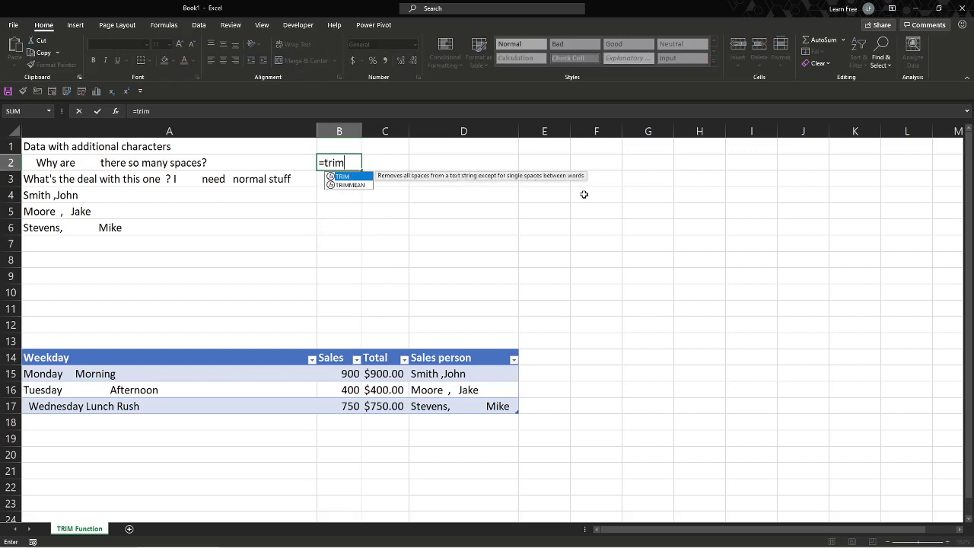
key(Tab)
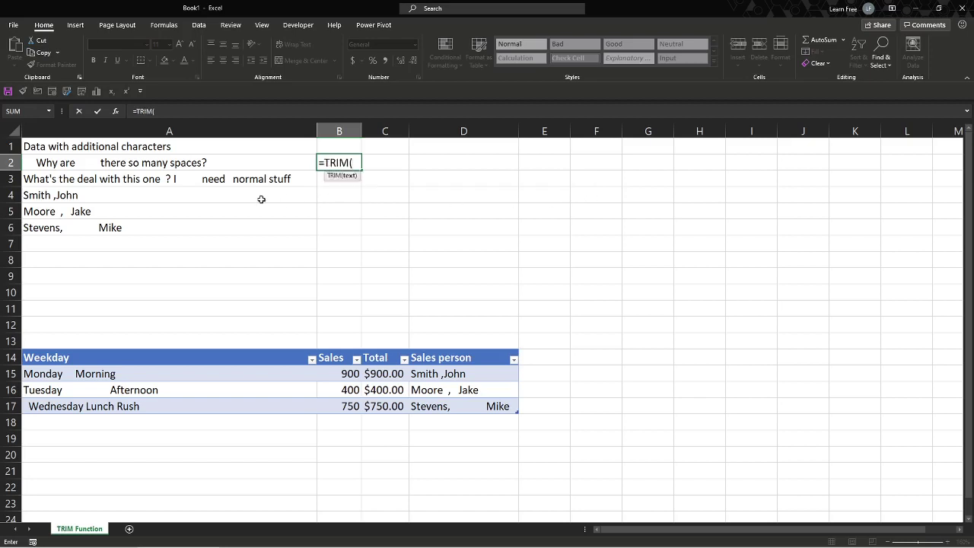
click(206, 162)
text())
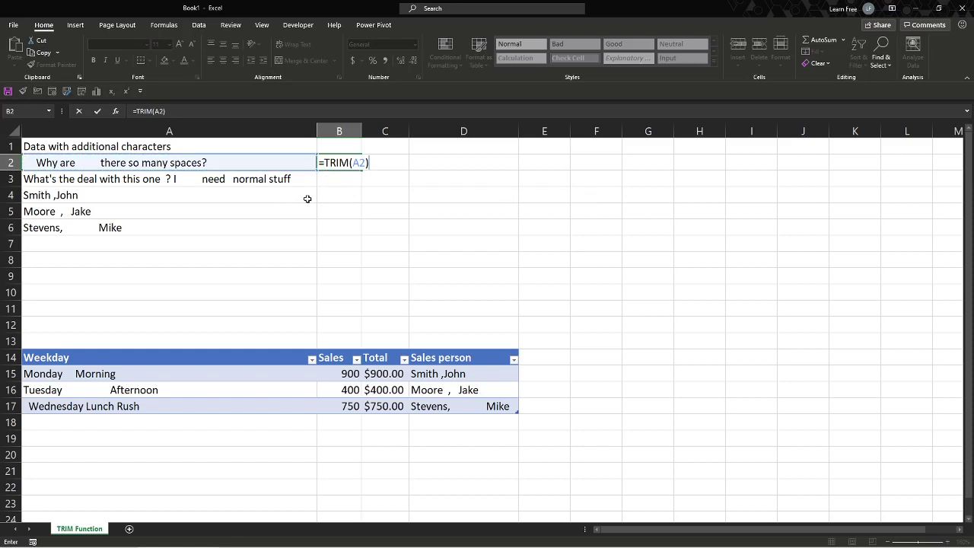
key(Return)
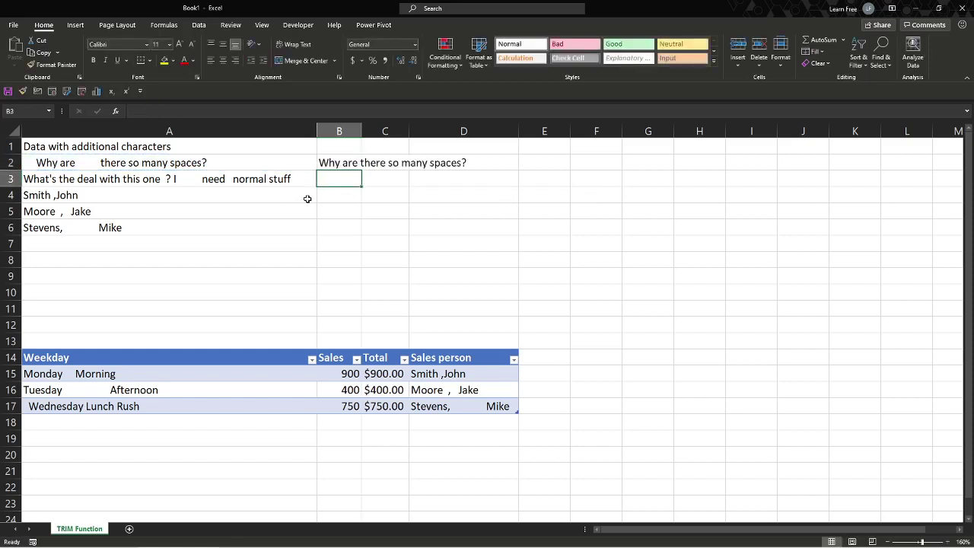
Copy the B2 TRIM formula into B3
click(336, 167)
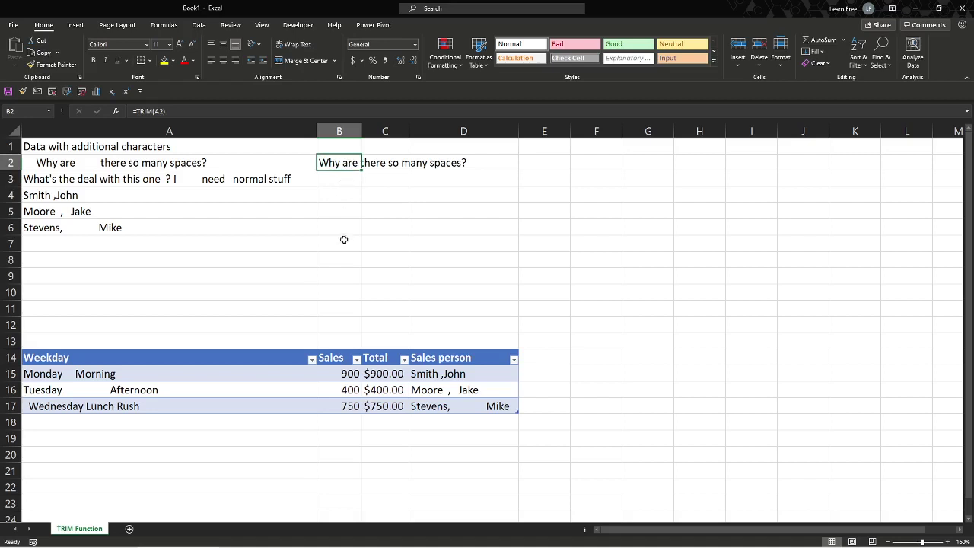
double_click(363, 172)
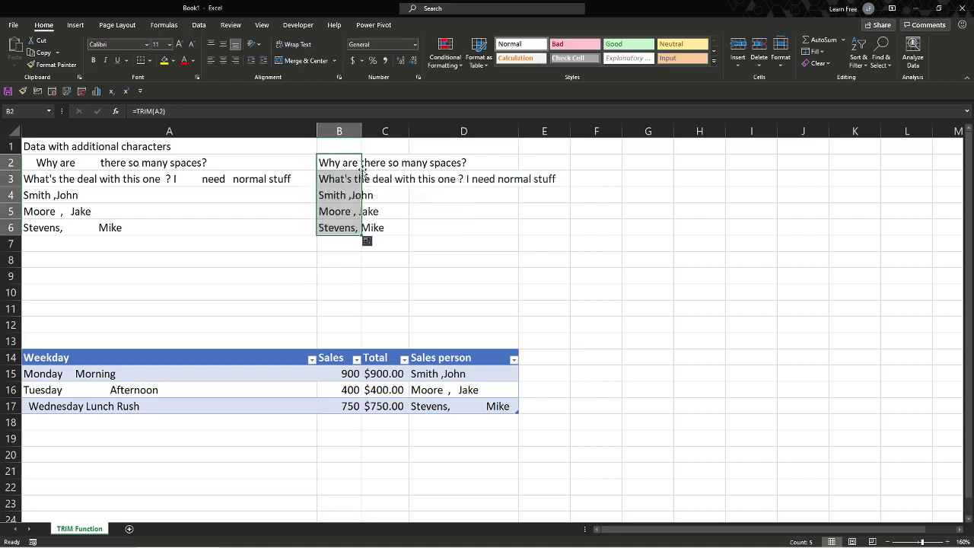
key(ctrl+z)
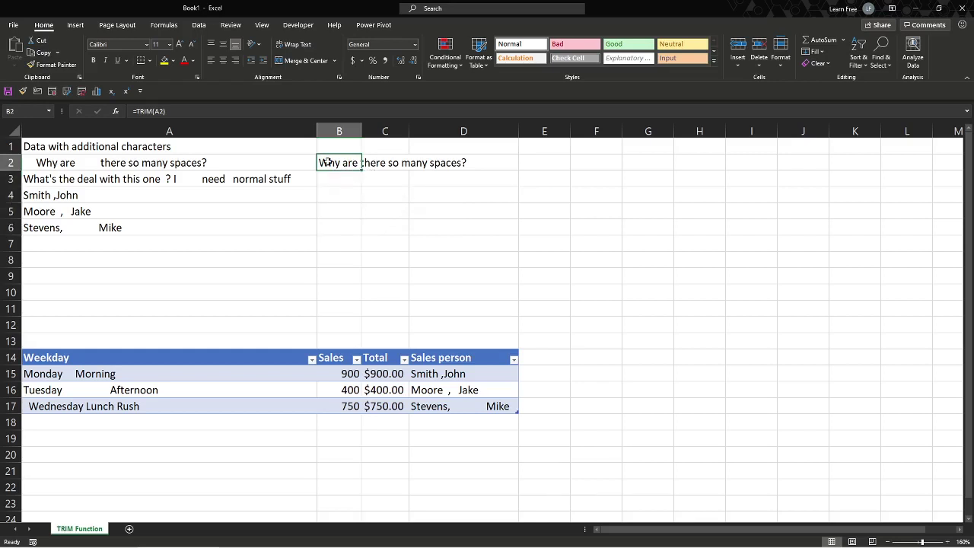
key(ctrl+c)
click(338, 176)
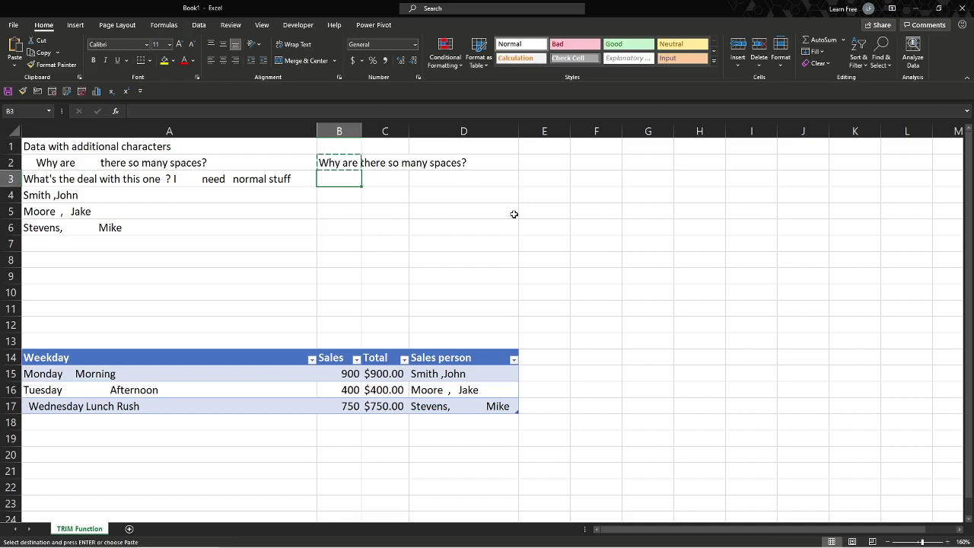
key(ctrl+v)
key(Escape)
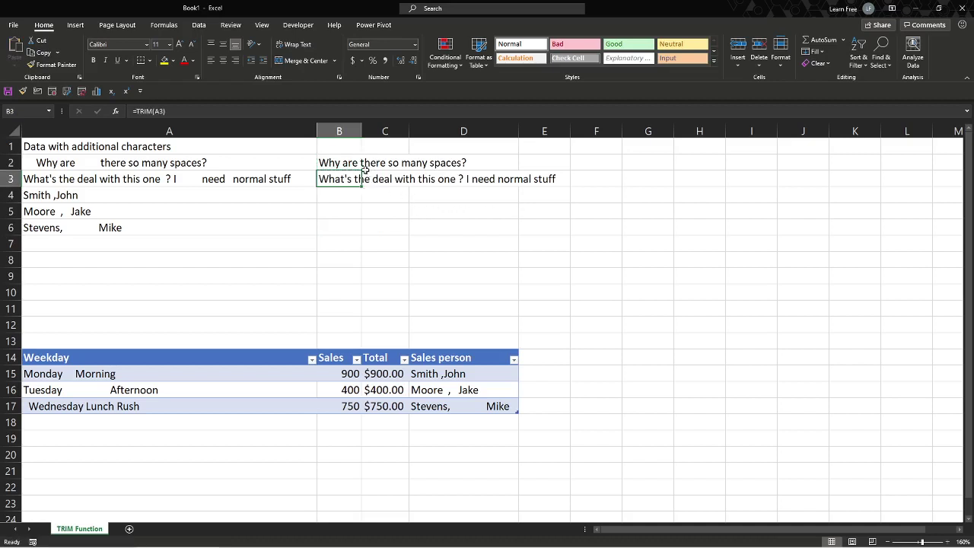
Paste the TRIM formula into B4 and fill it down to B6
click(338, 162)
right_click(338, 163)
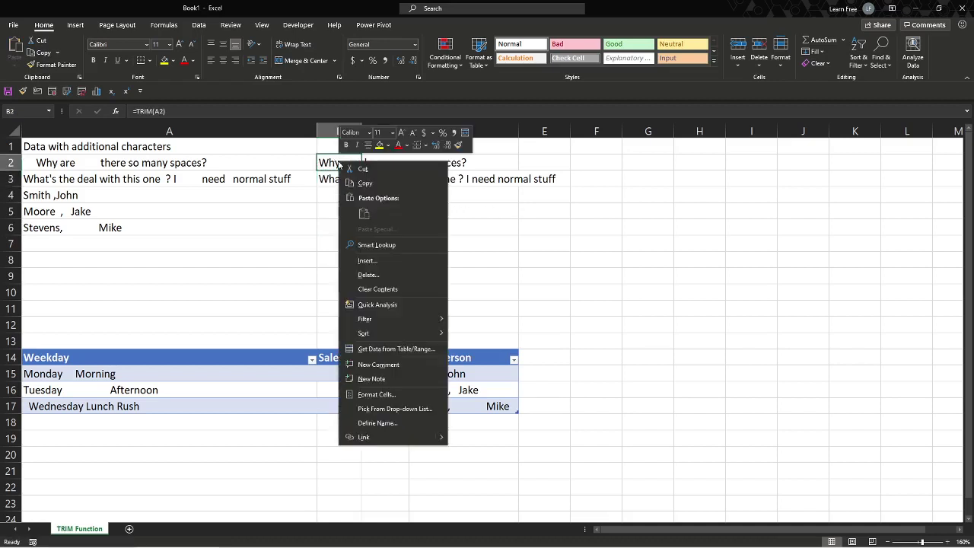
click(366, 183)
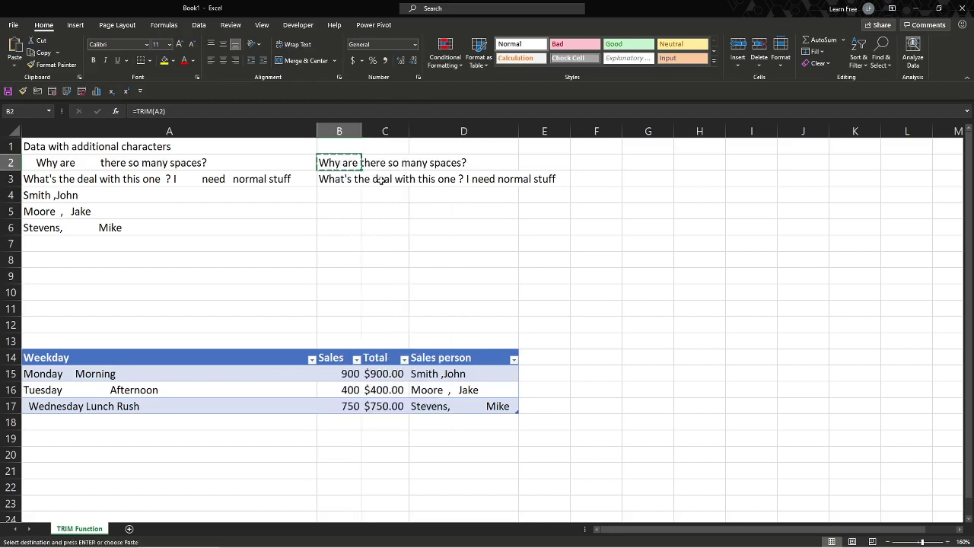
click(326, 195)
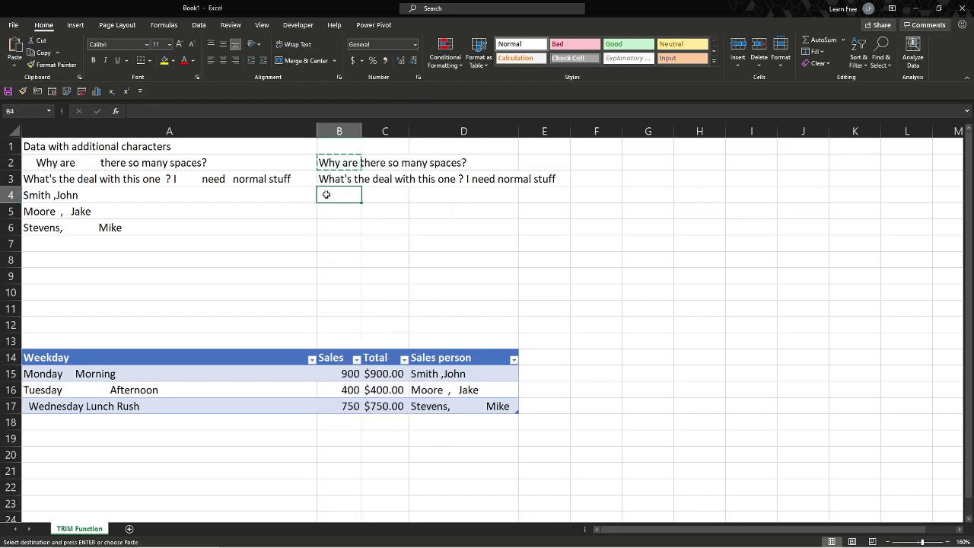
right_click(326, 194)
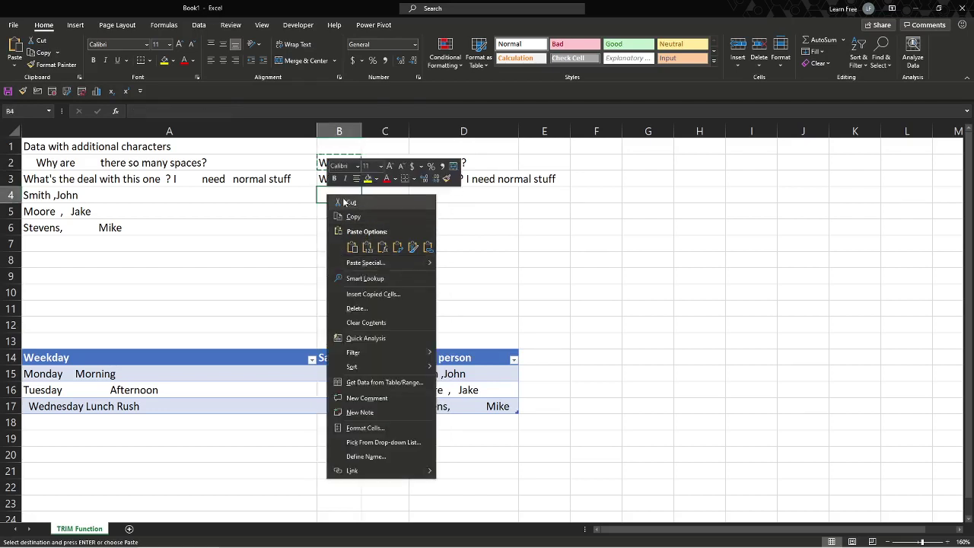
click(335, 194)
right_click(335, 194)
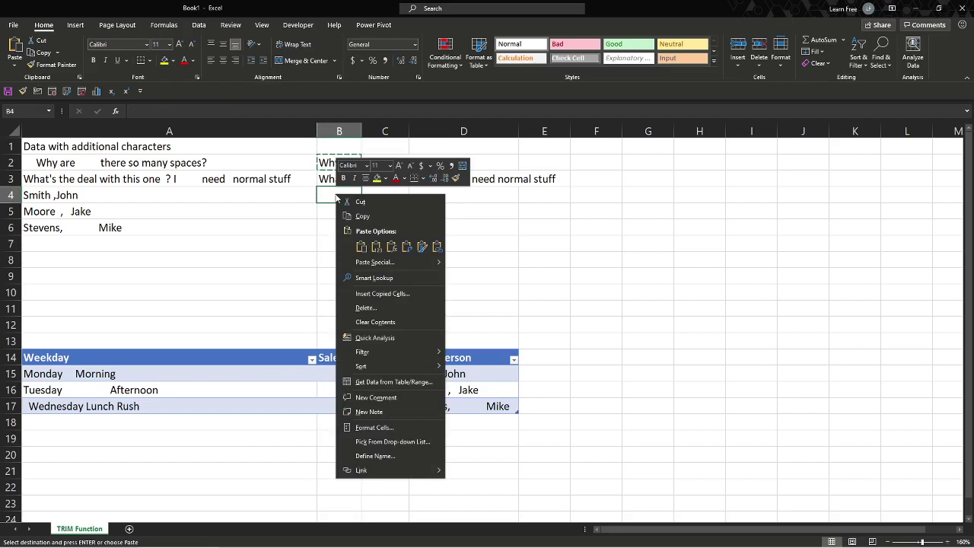
click(362, 246)
click(338, 213)
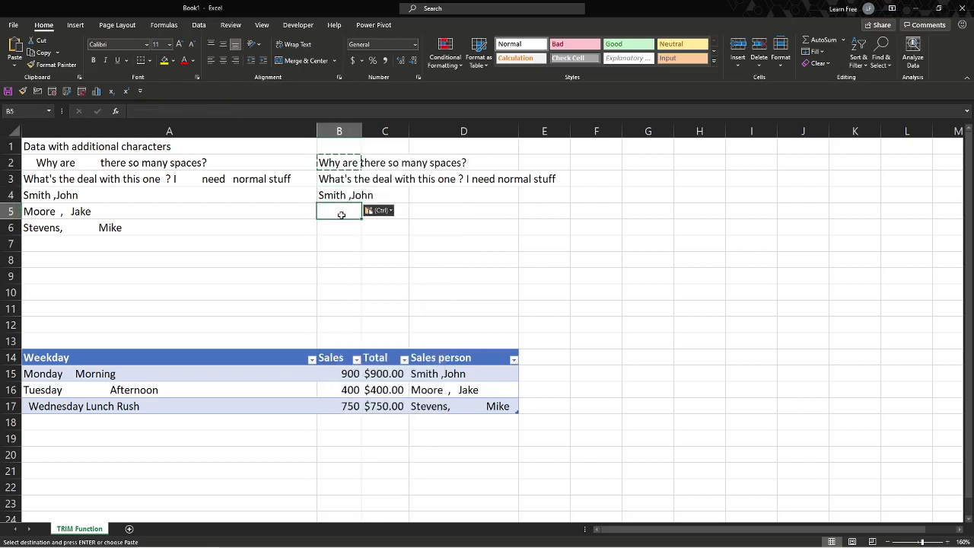
click(339, 198)
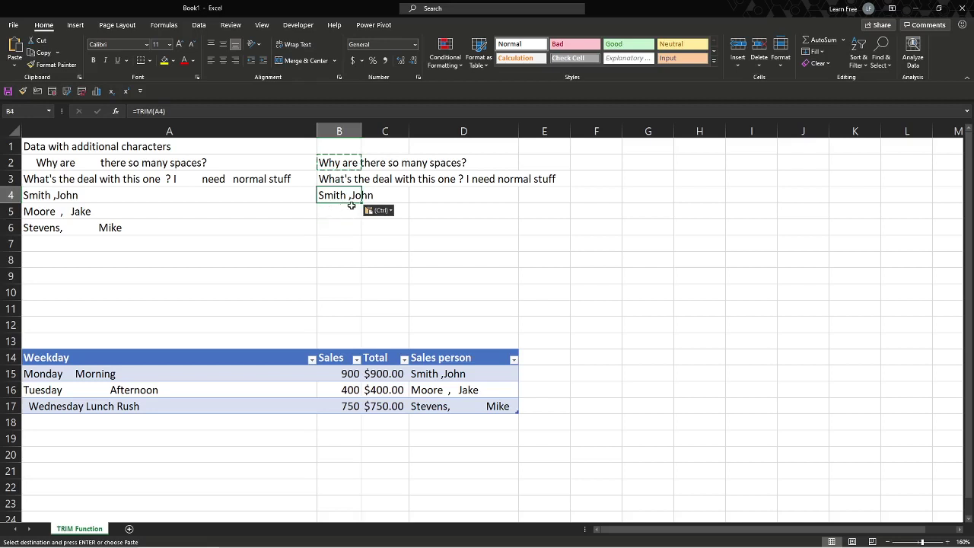
double_click(362, 202)
click(354, 164)
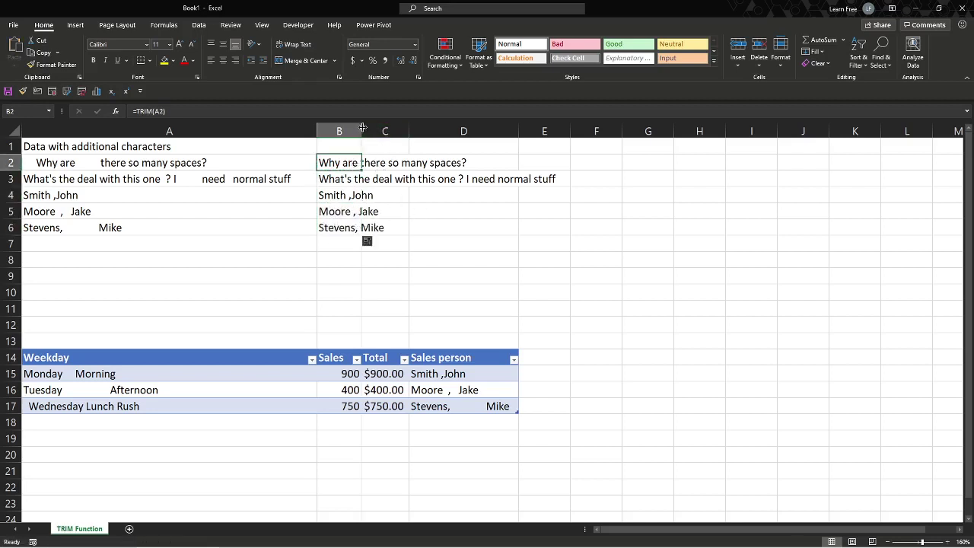
double_click(362, 131)
key(ctrl+z)
click(296, 123)
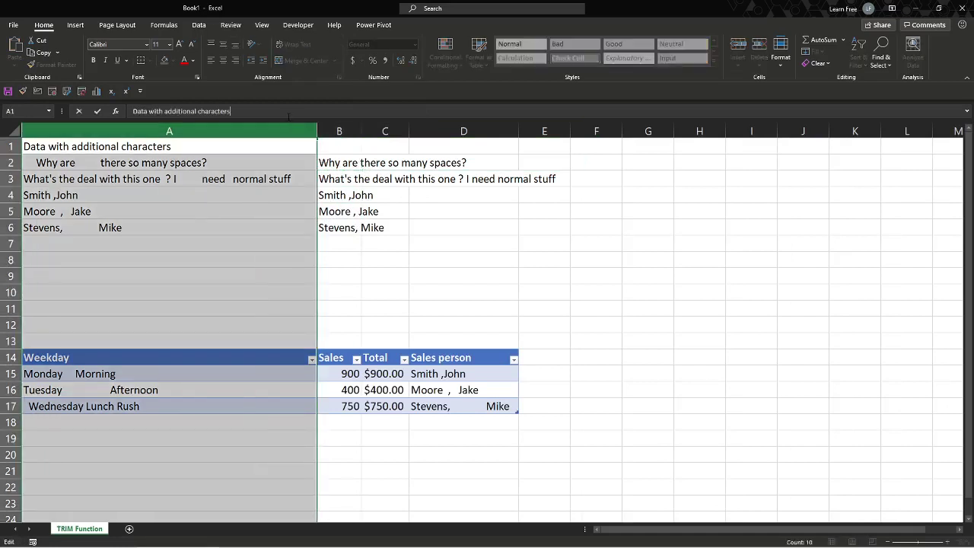
click(338, 162)
text(=TRIM(A2)
click(307, 111)
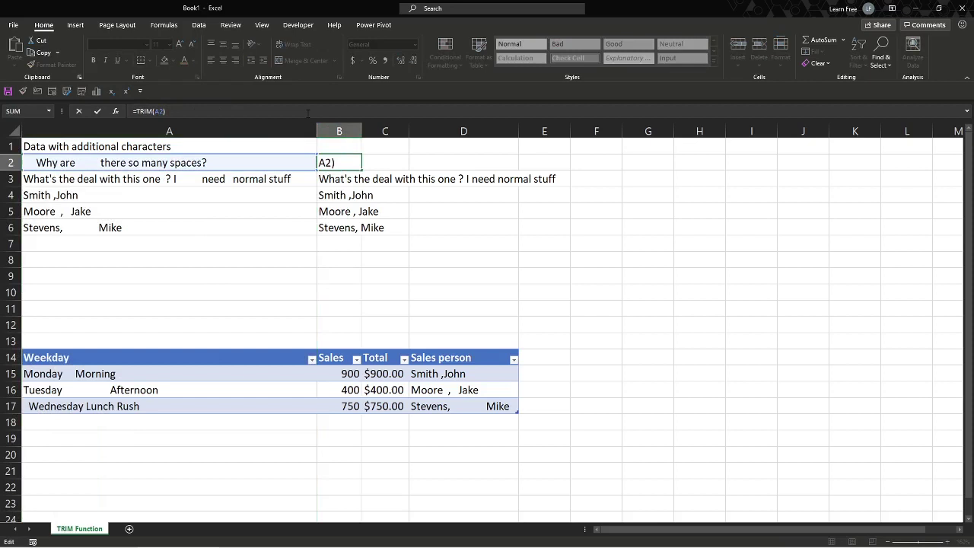
text( First)
key(Return)
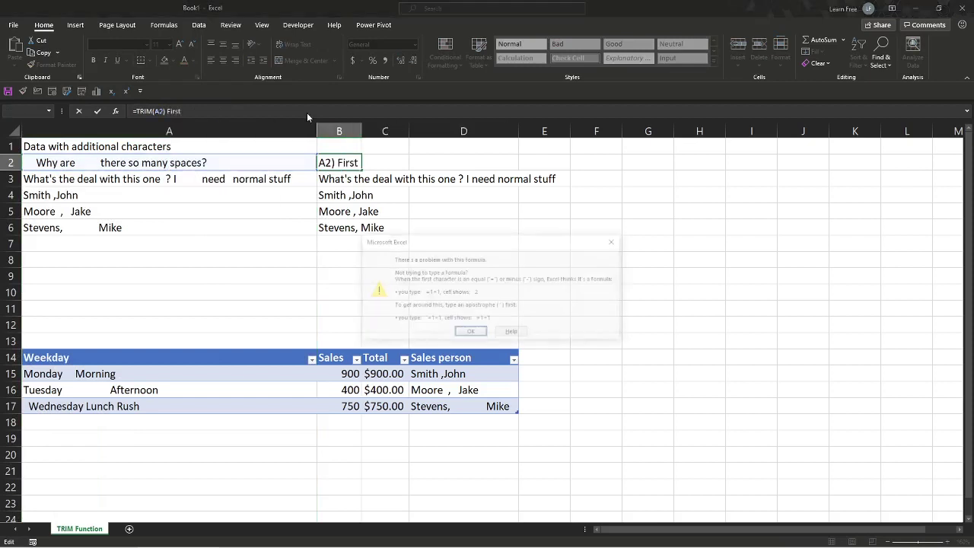
key(Escape)
key(Escape)
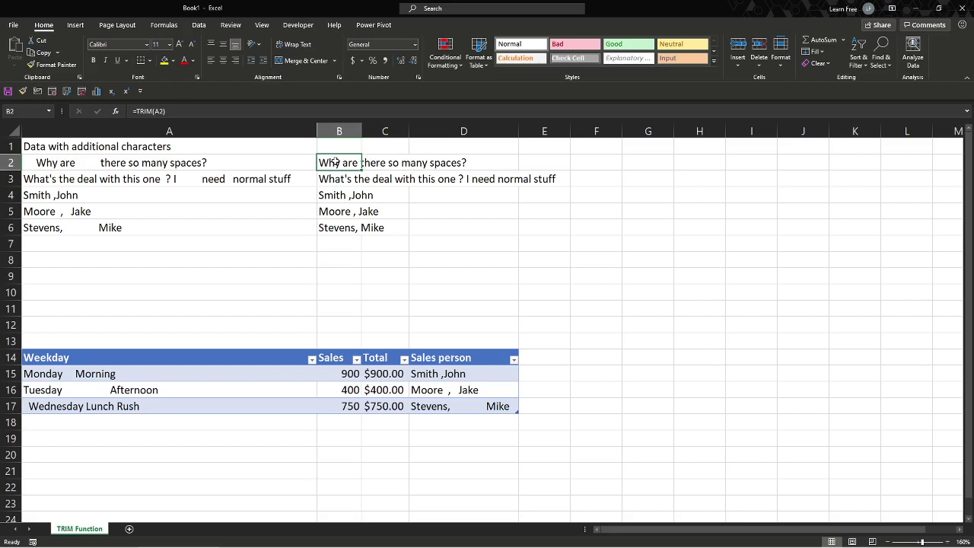
Convert the trimmed results in B2:B6 to plain values in place
click(333, 226)
click(339, 162)
drag(362, 171, 337, 222)
key(ctrl+c)
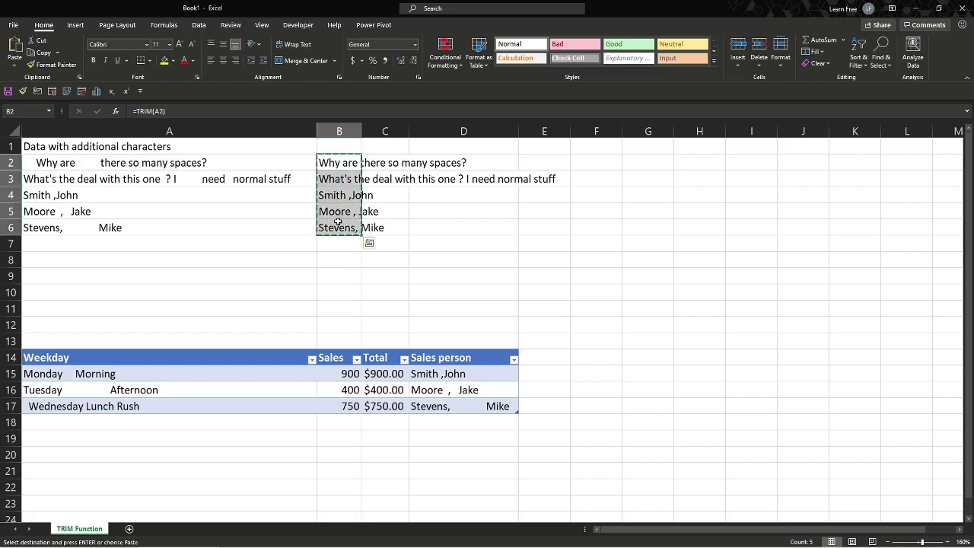
right_click(327, 163)
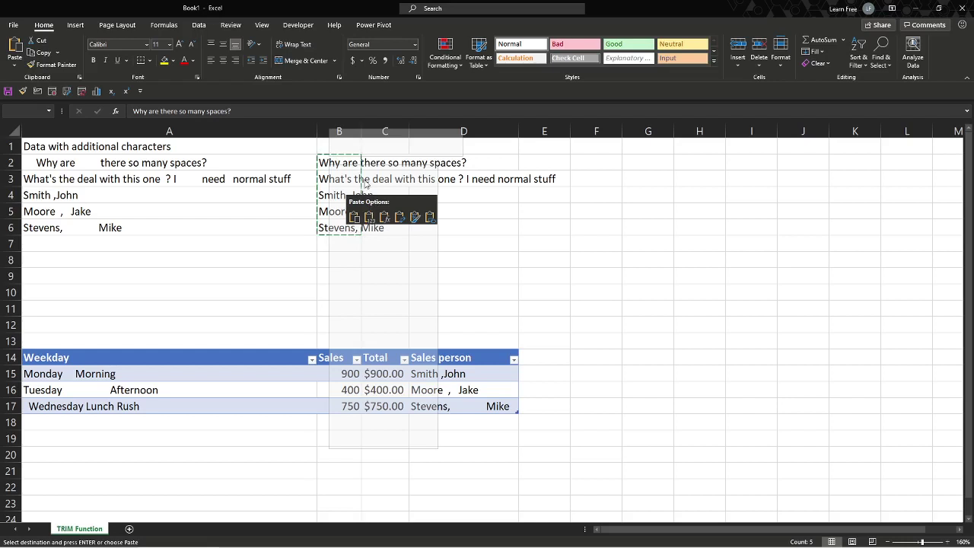
click(370, 219)
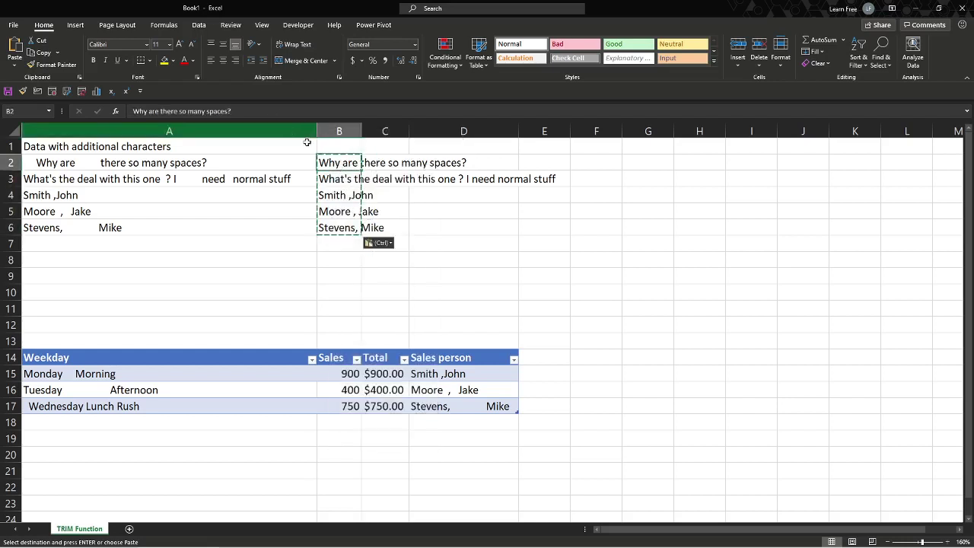
Append 'First' to B2 and 'Second' to B3 in the formula bar
click(263, 112)
text(First)
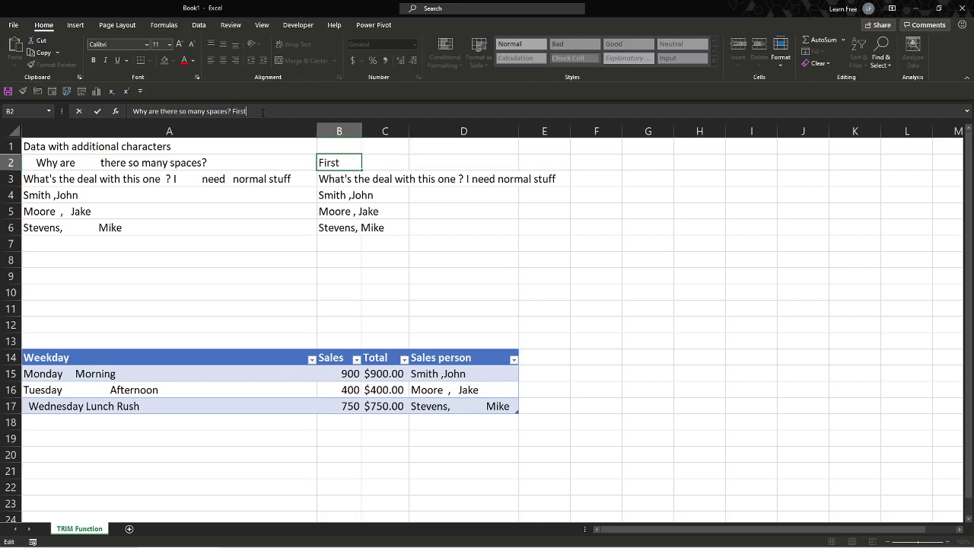
key(Return)
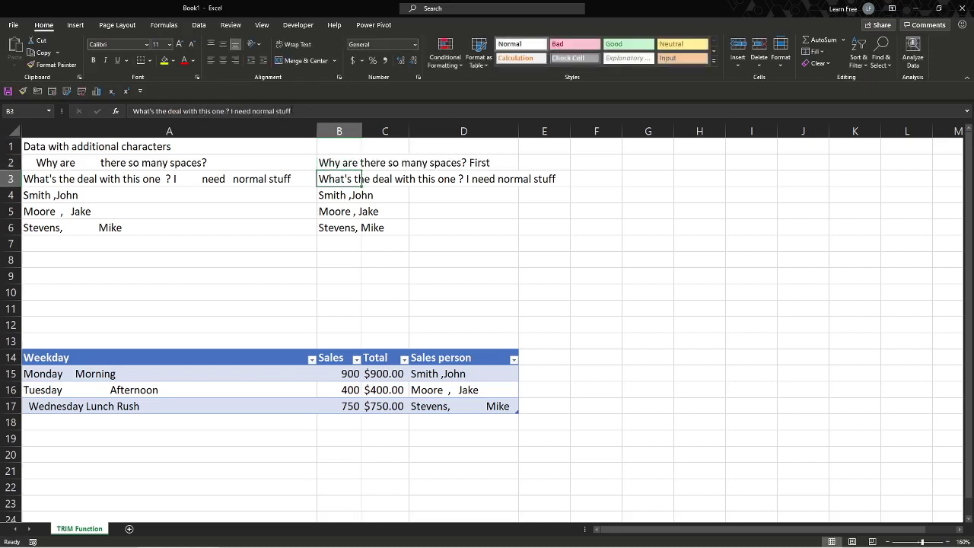
click(310, 112)
text(cond)
key(Return)
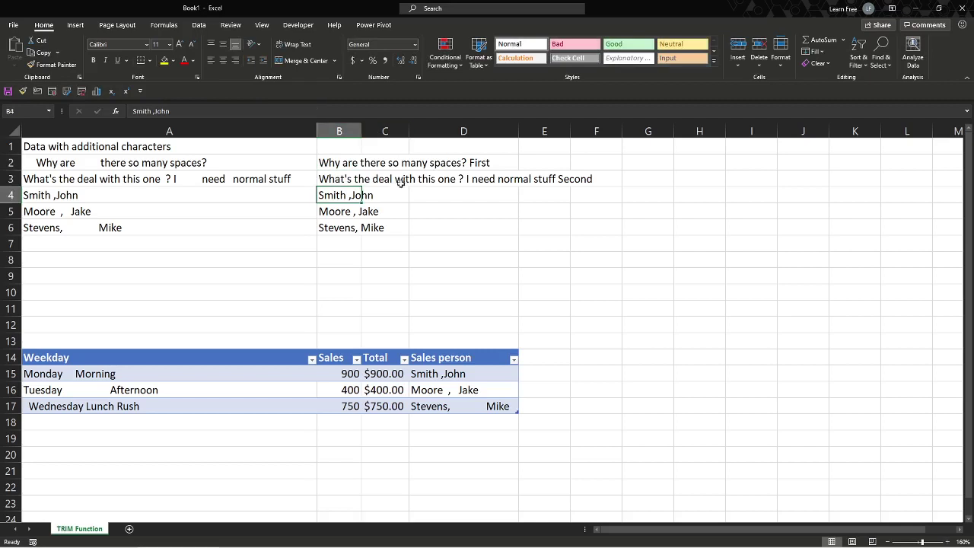
drag(346, 179, 350, 228)
click(323, 162)
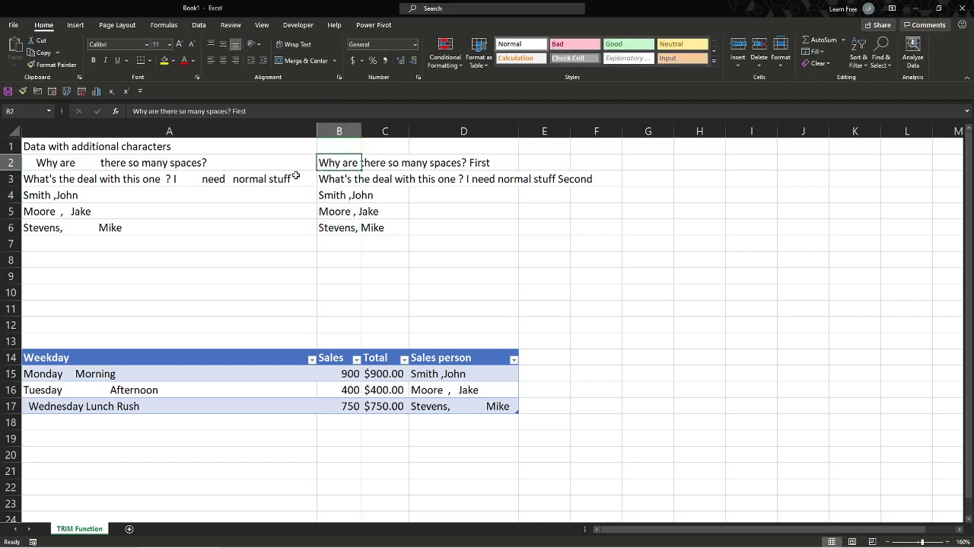
Copy B2:B6 and paste its values over the messy text in A2:A6
click(224, 169)
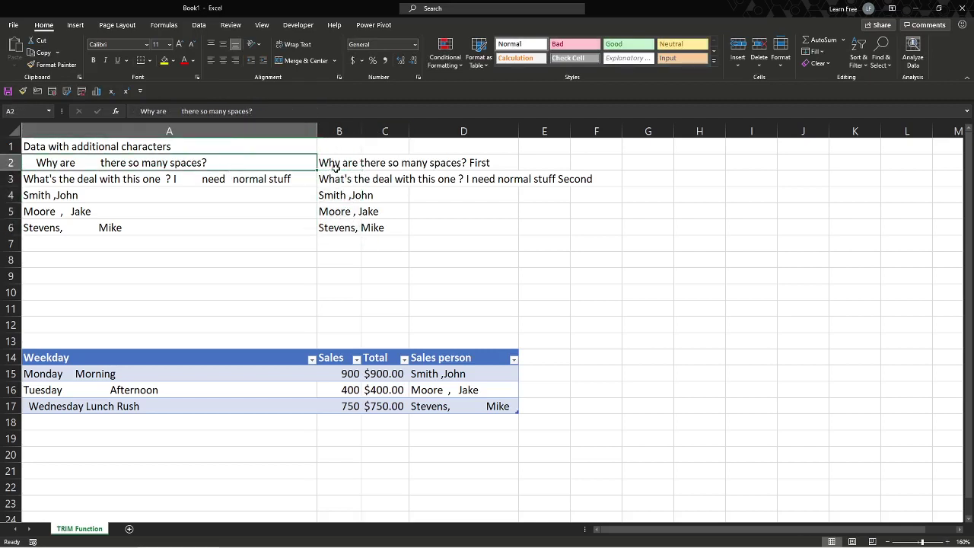
drag(343, 162, 346, 227)
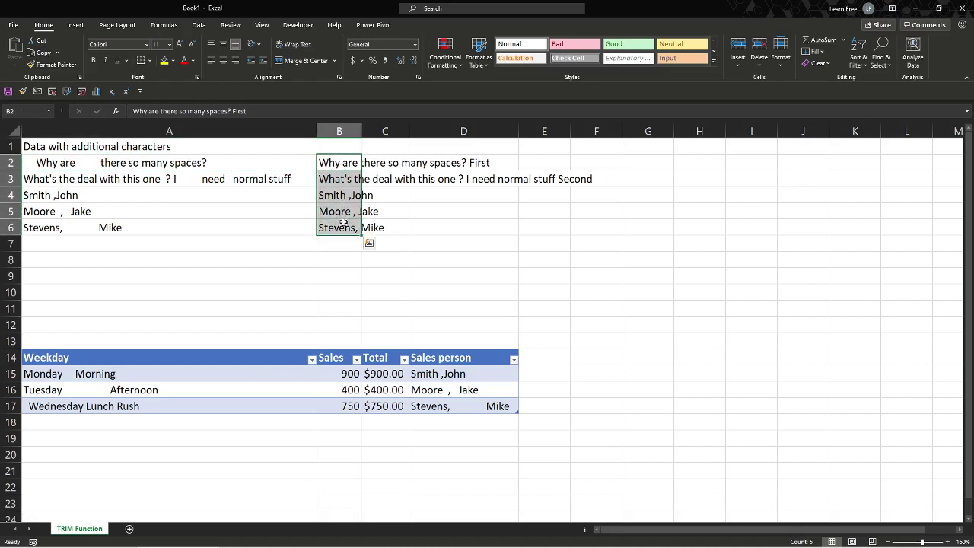
key(ctrl+c)
click(91, 162)
right_click(89, 160)
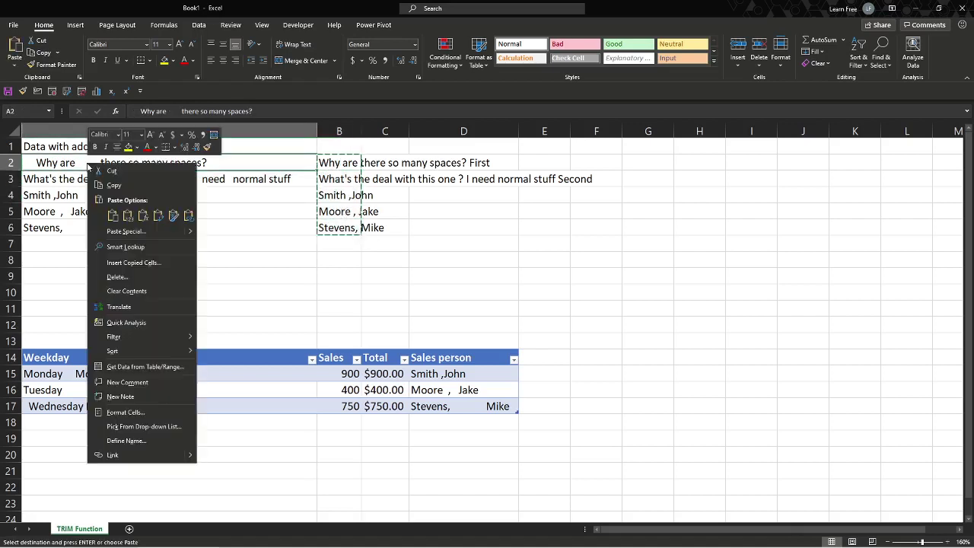
click(128, 216)
click(182, 215)
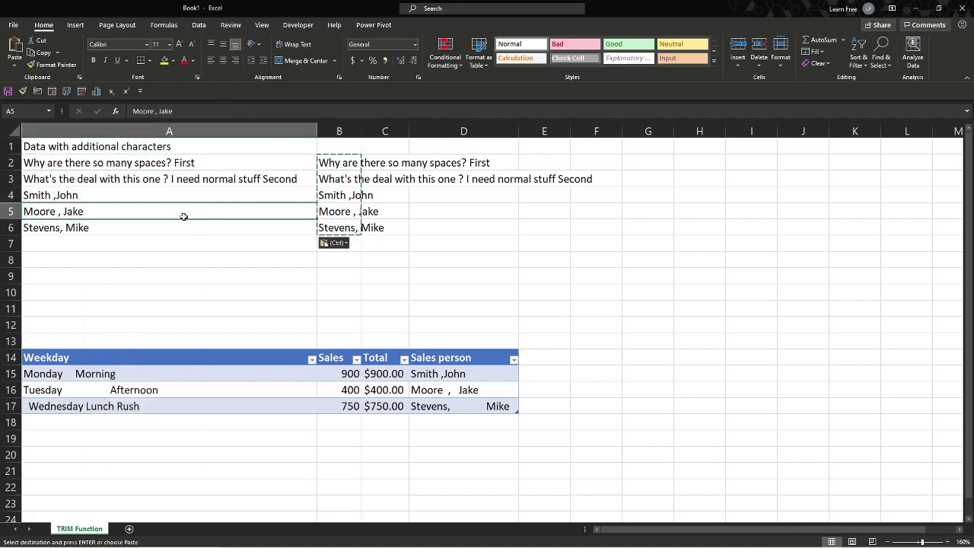
key(Escape)
click(200, 166)
click(324, 168)
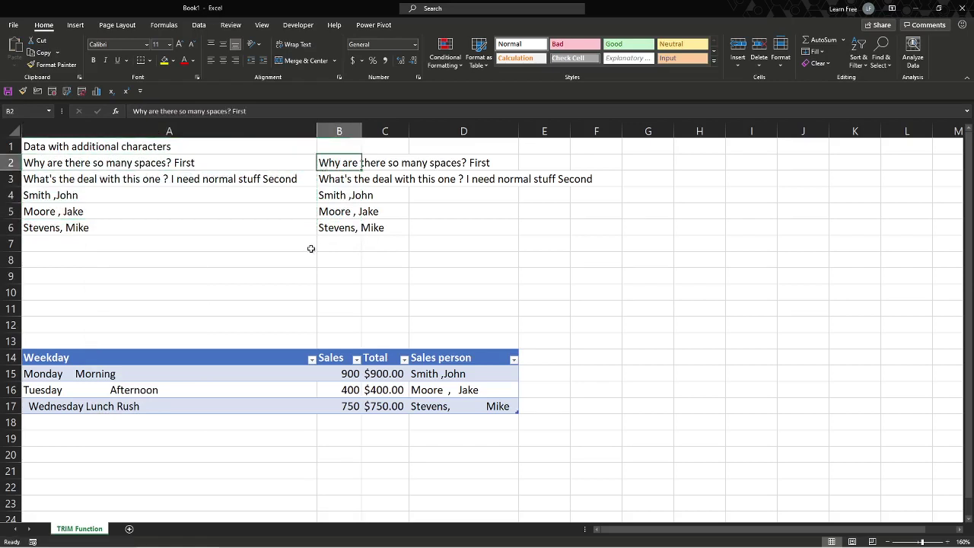
click(228, 247)
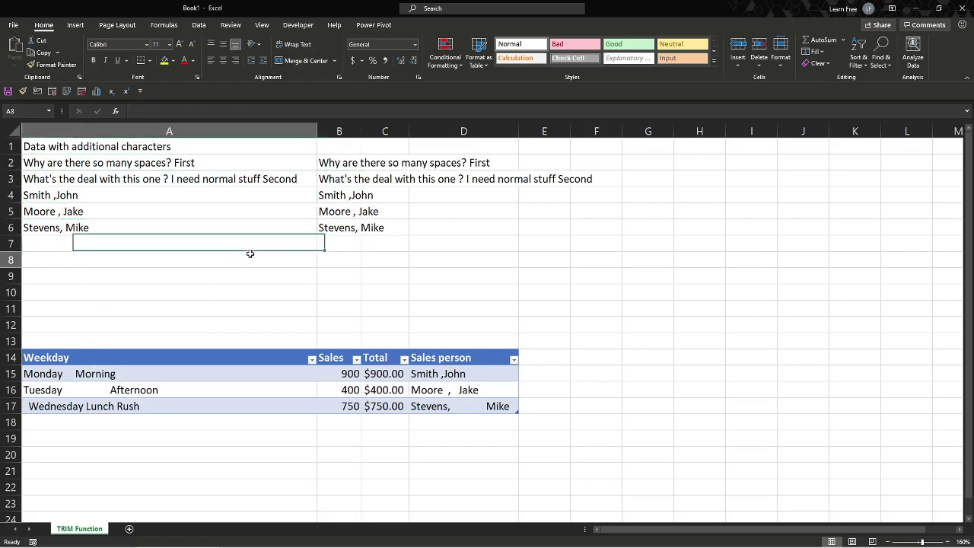
click(151, 363)
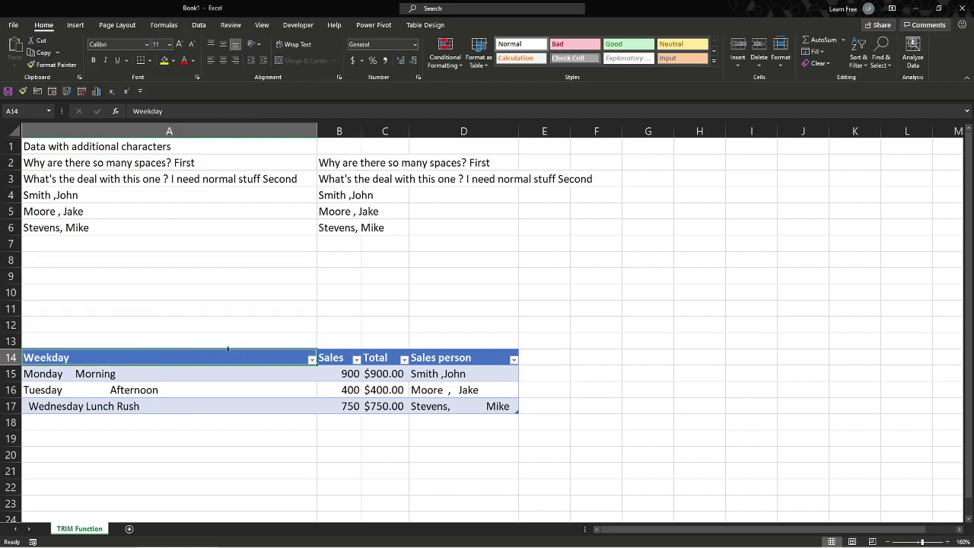
Insert a table column named TRIM to the left of Sales
click(156, 373)
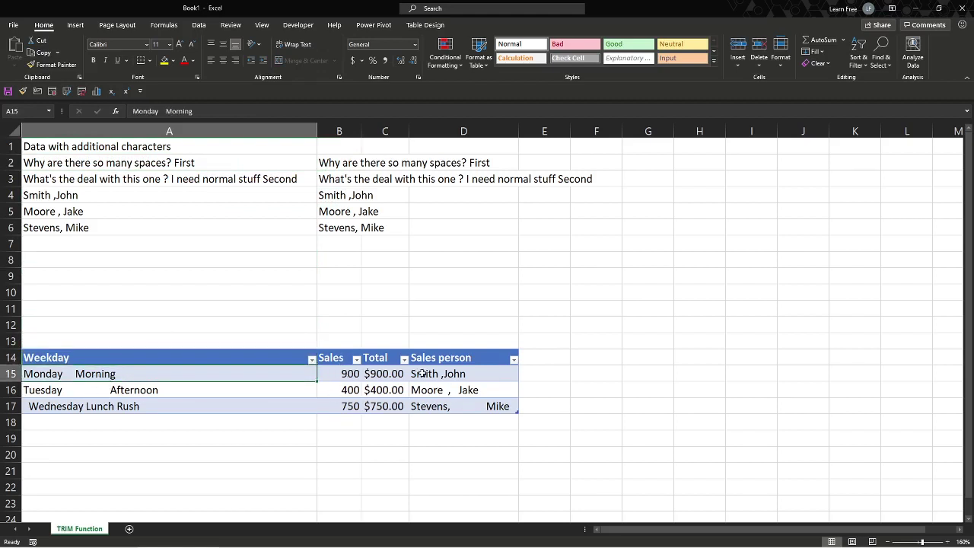
drag(342, 361, 352, 400)
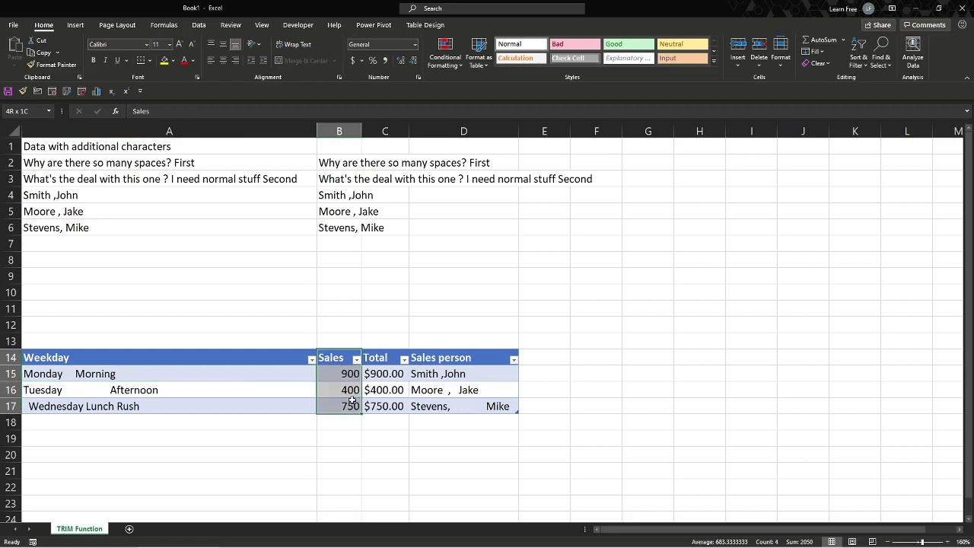
right_click(334, 359)
key(Escape)
right_click(331, 358)
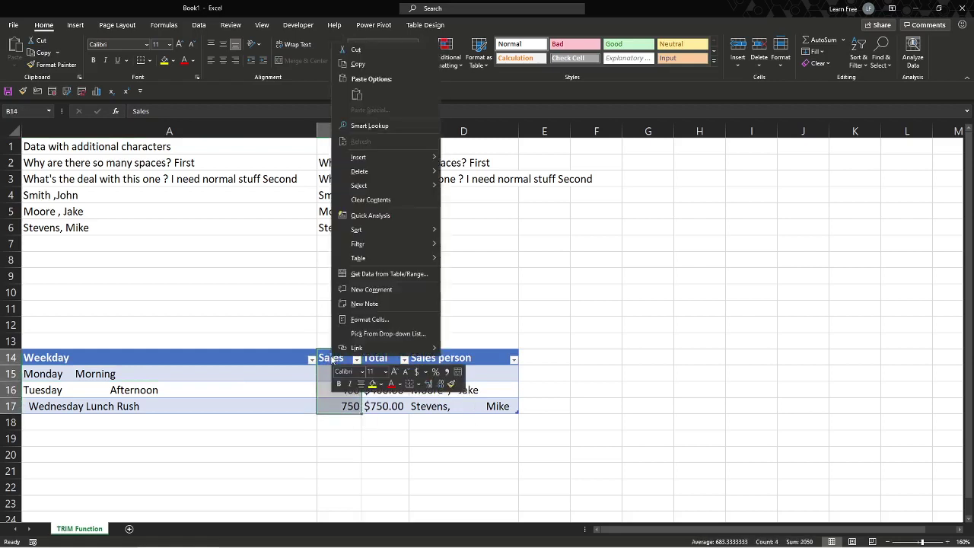
click(464, 159)
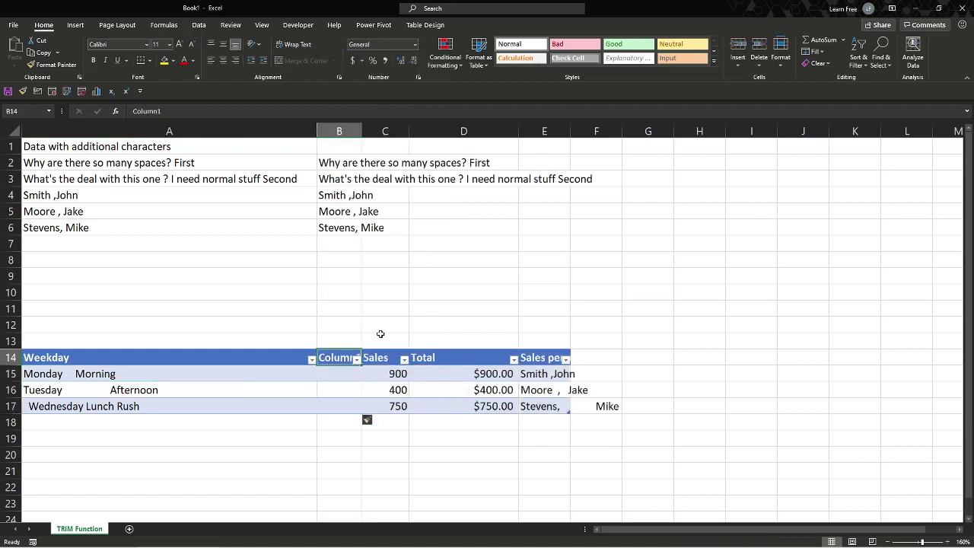
text(TRIM)
key(Return)
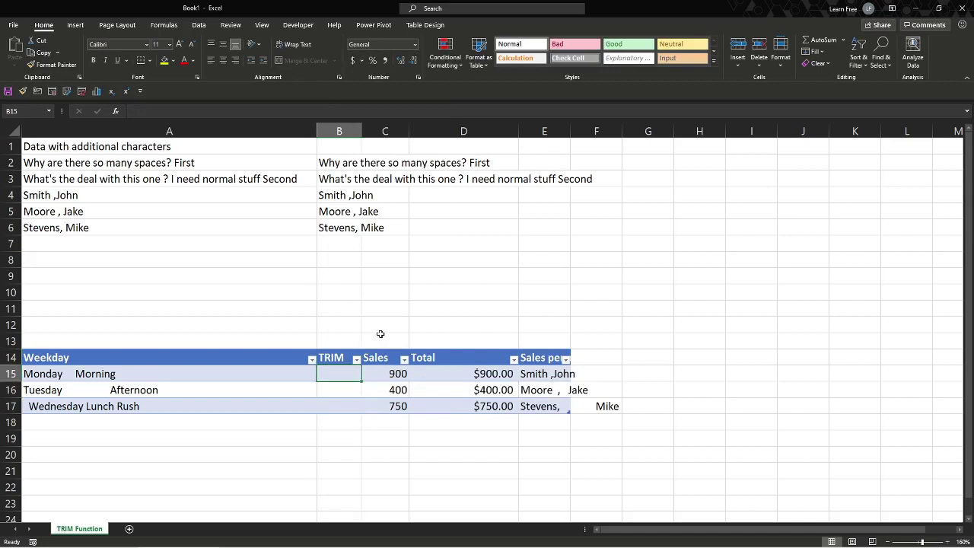
text(=trim)
key(Tab)
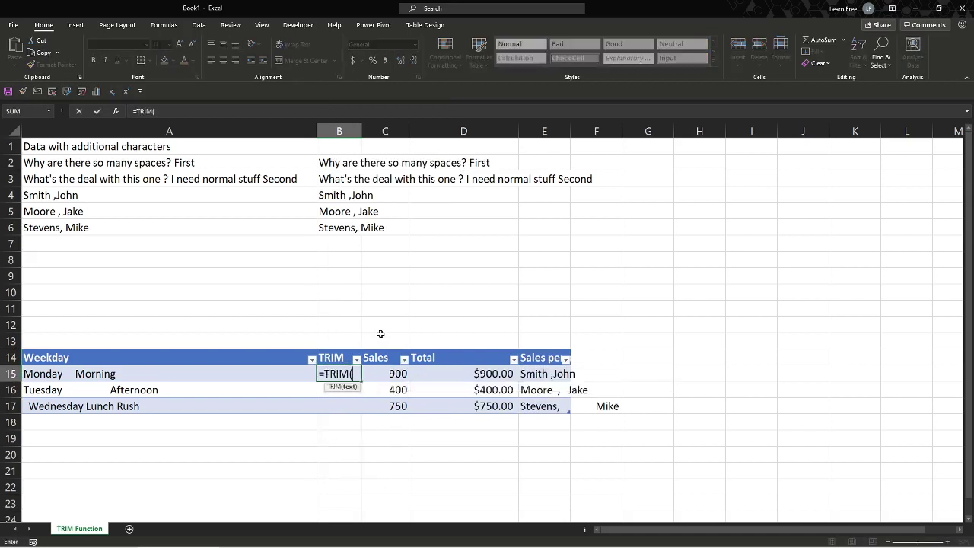
click(200, 369)
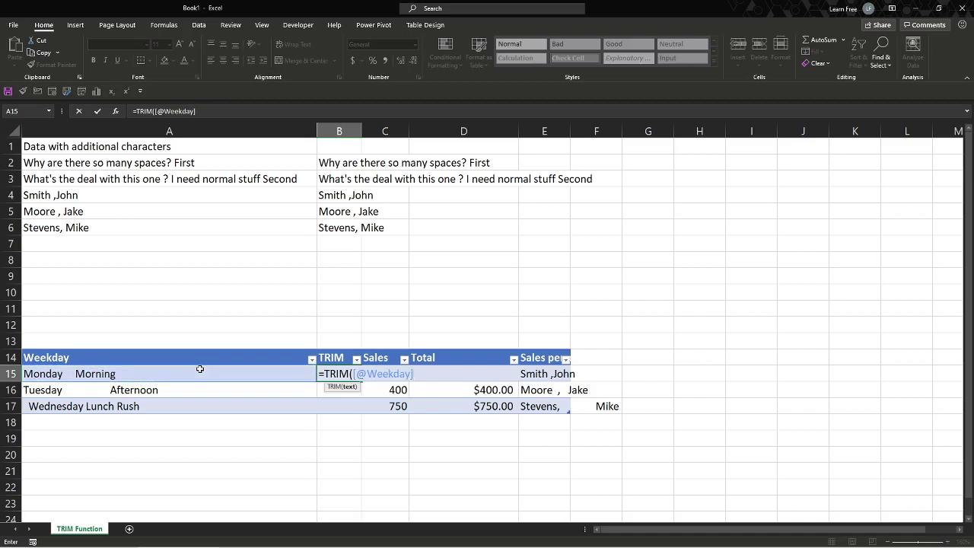
text())
key(Return)
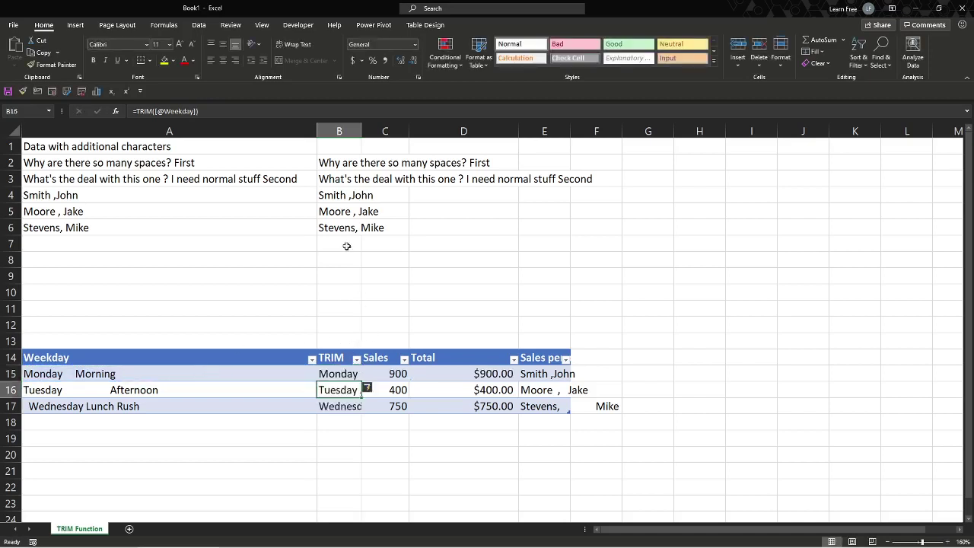
Paste the trimmed results as values over the three Weekday entries
double_click(362, 131)
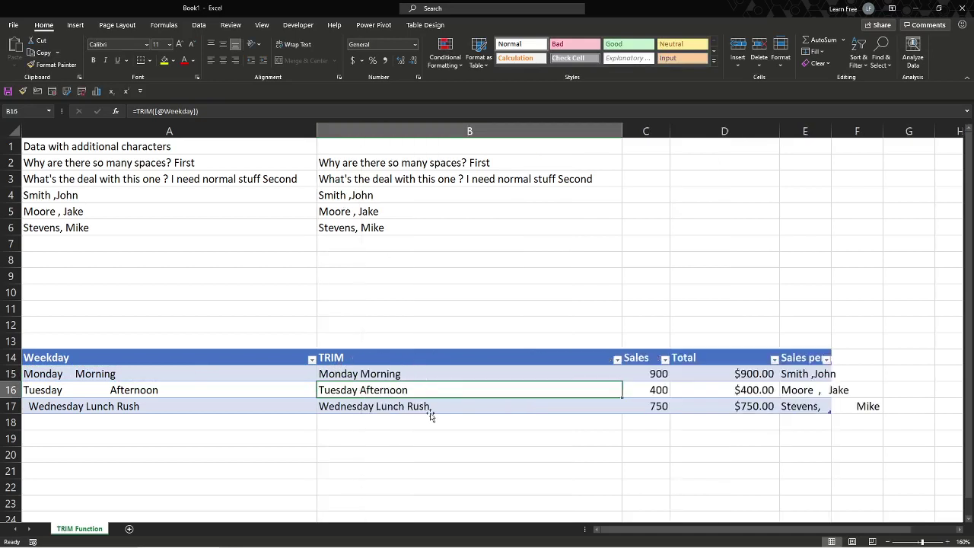
drag(431, 373, 432, 408)
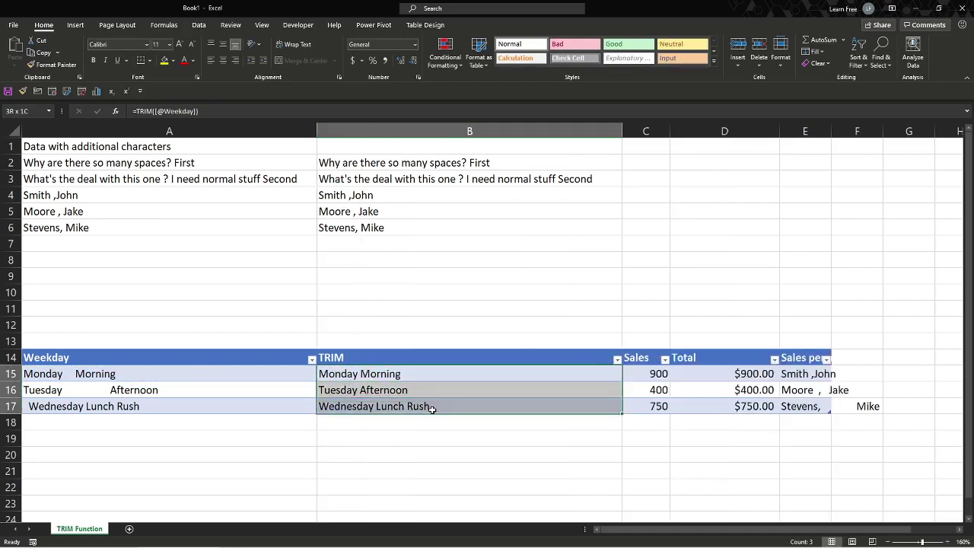
key(ctrl+c)
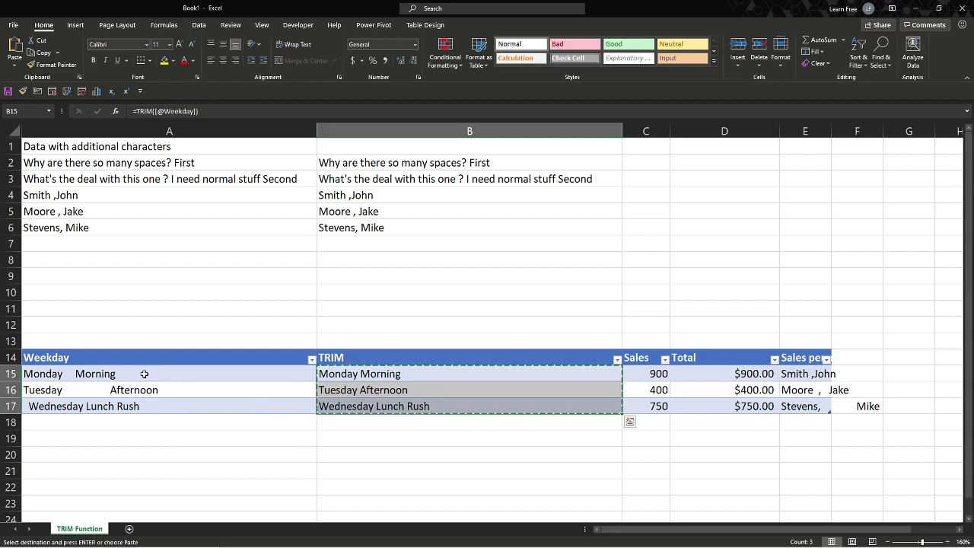
click(143, 374)
right_click(146, 376)
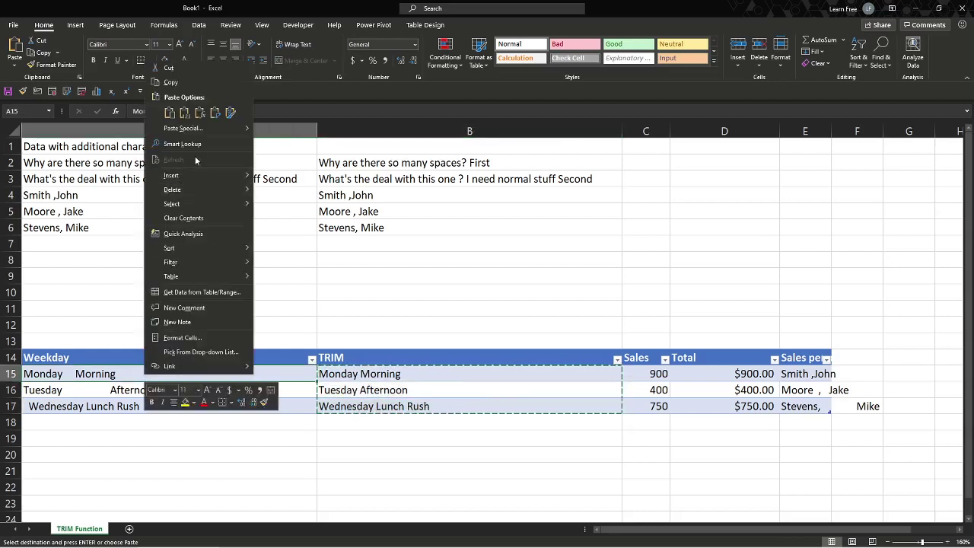
click(183, 114)
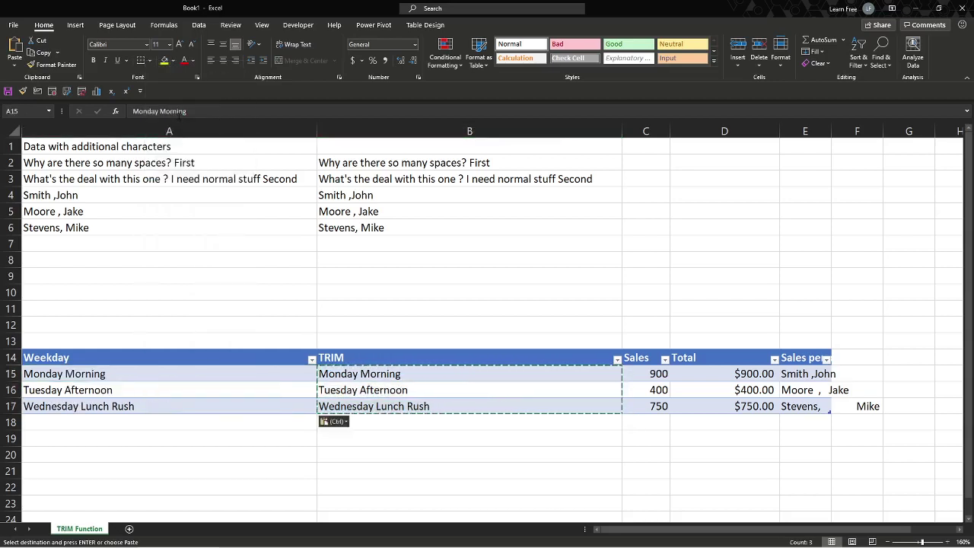
Delete the helper TRIM column from the table
drag(391, 355, 396, 406)
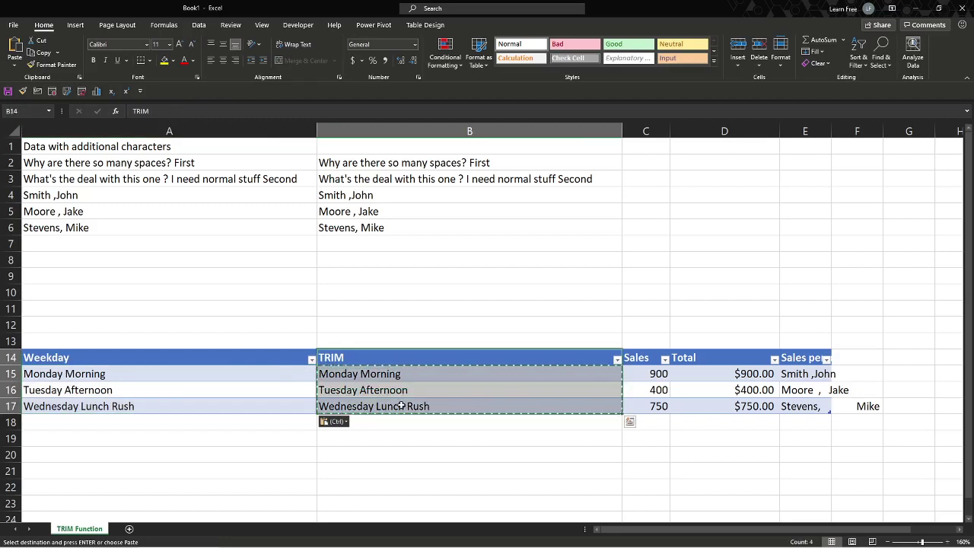
right_click(398, 396)
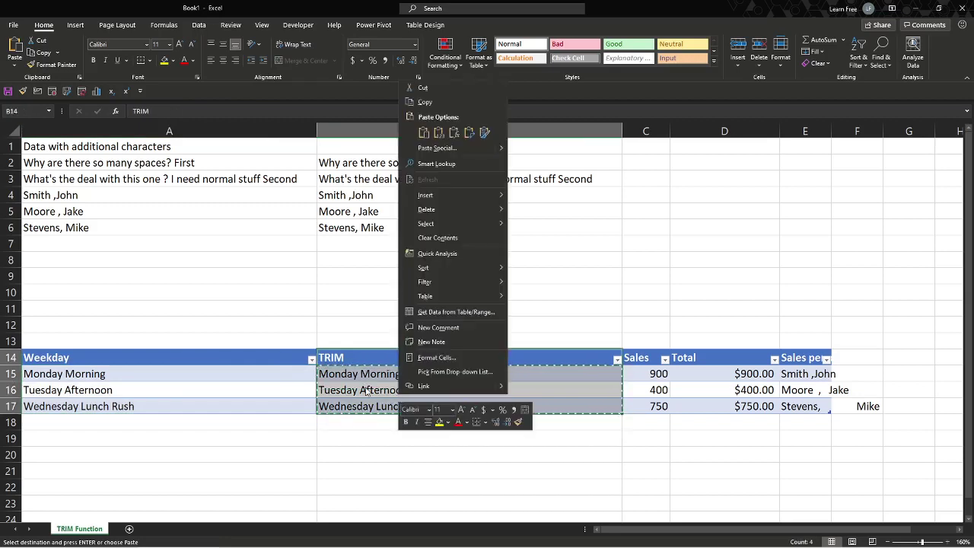
mouse_move(426, 209)
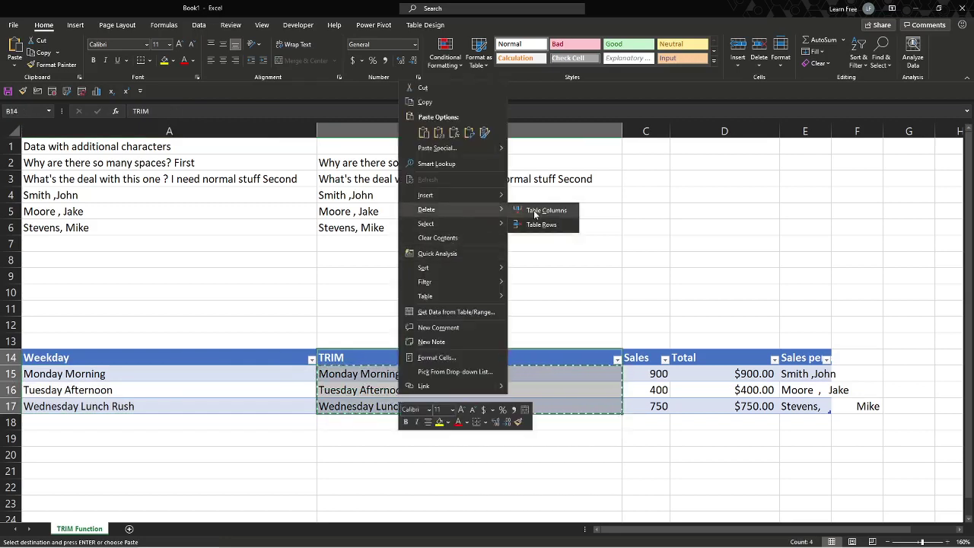
click(535, 214)
click(408, 323)
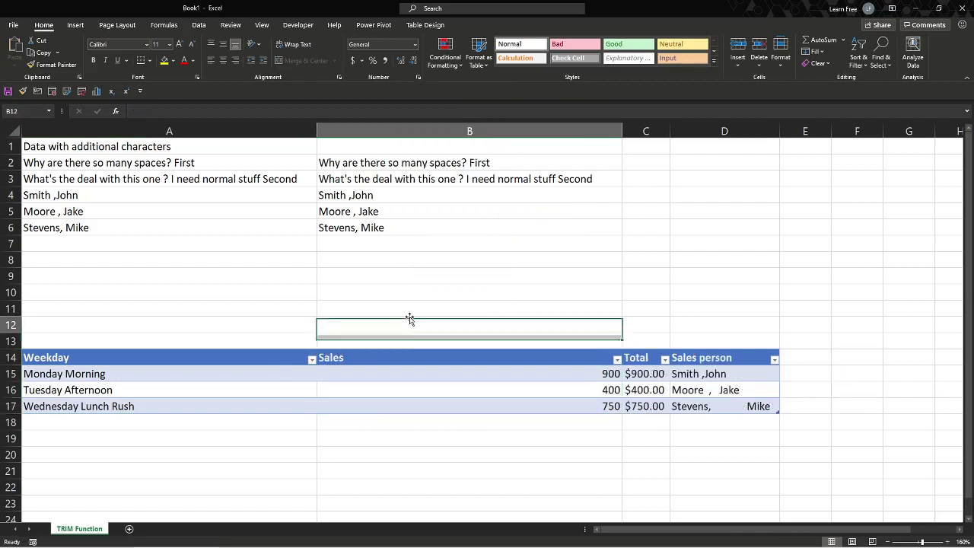
Check the cleaned Weekday entries and move to cell G14 beside the table
mouse_move(106, 374)
mouse_down()
mouse_move(182, 393)
mouse_move(181, 380)
mouse_up()
click(181, 389)
click(184, 379)
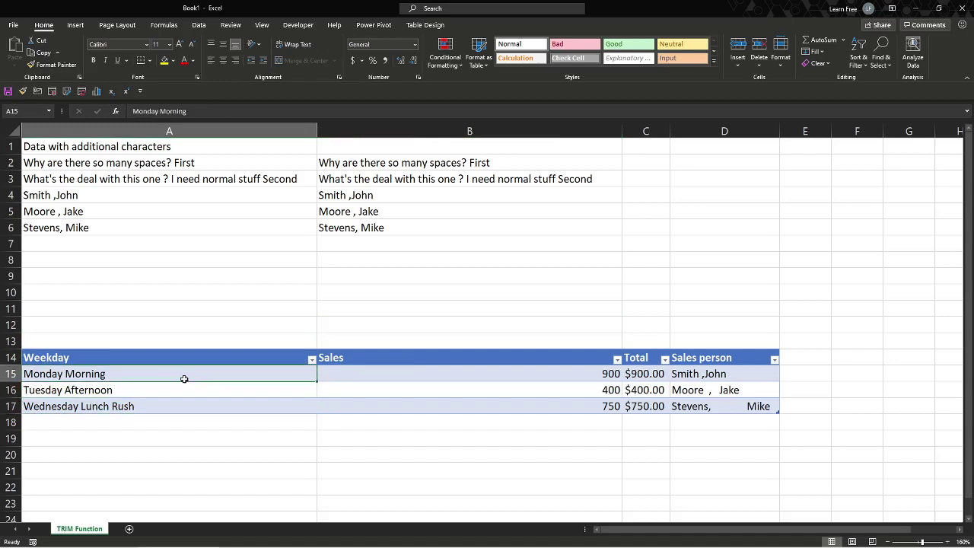
click(797, 371)
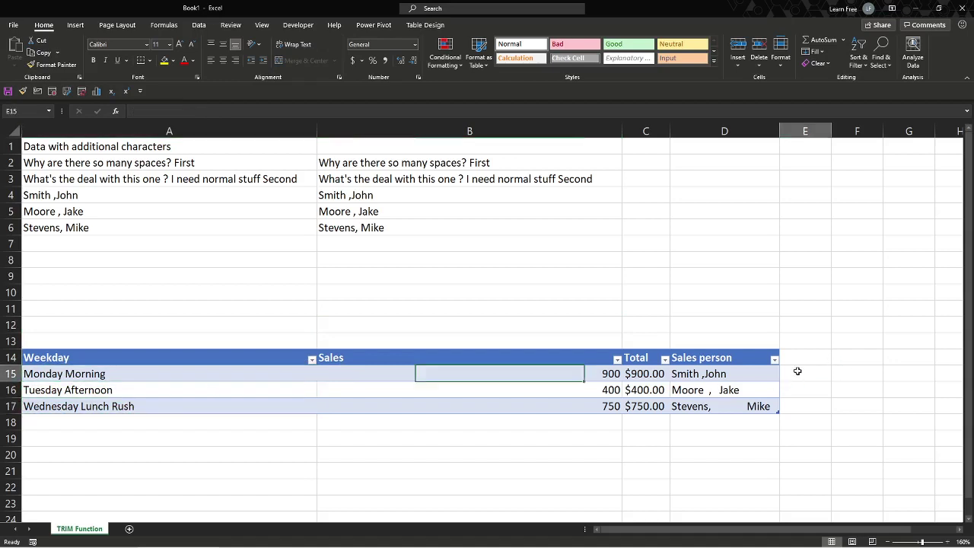
click(812, 357)
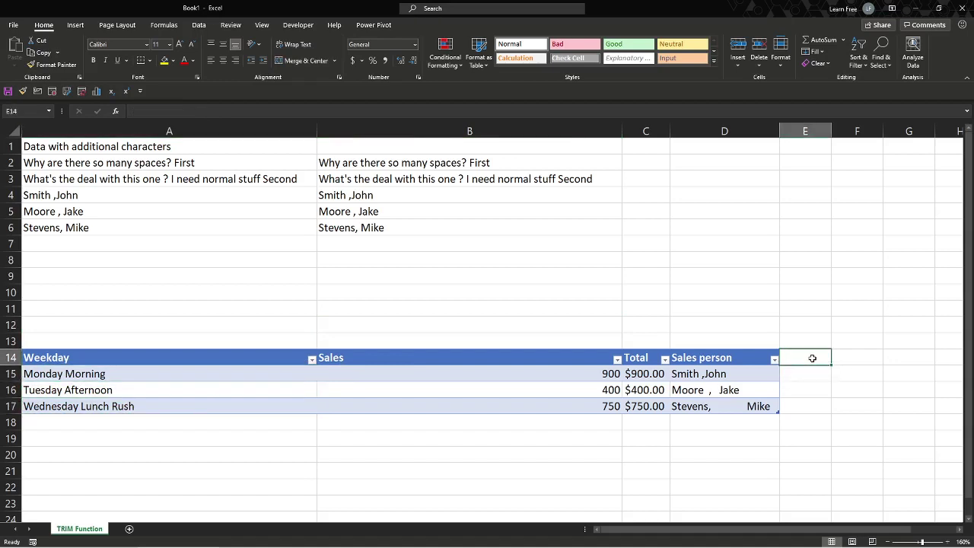
key(Right)
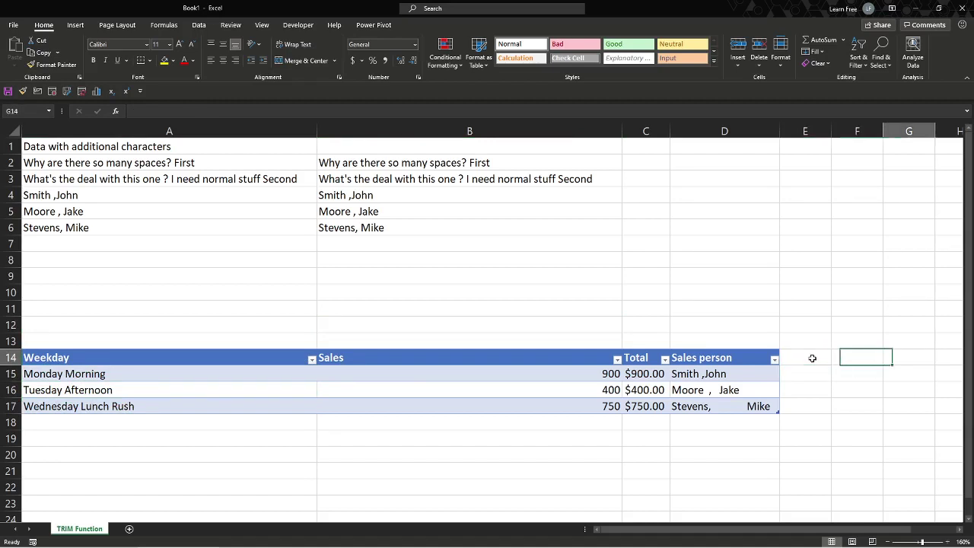
key(Right)
Add a TRIM heading in G14 and enter =TRIM(Table2[@[Sales person]]) in G15
text(Trim)
key(Tab)
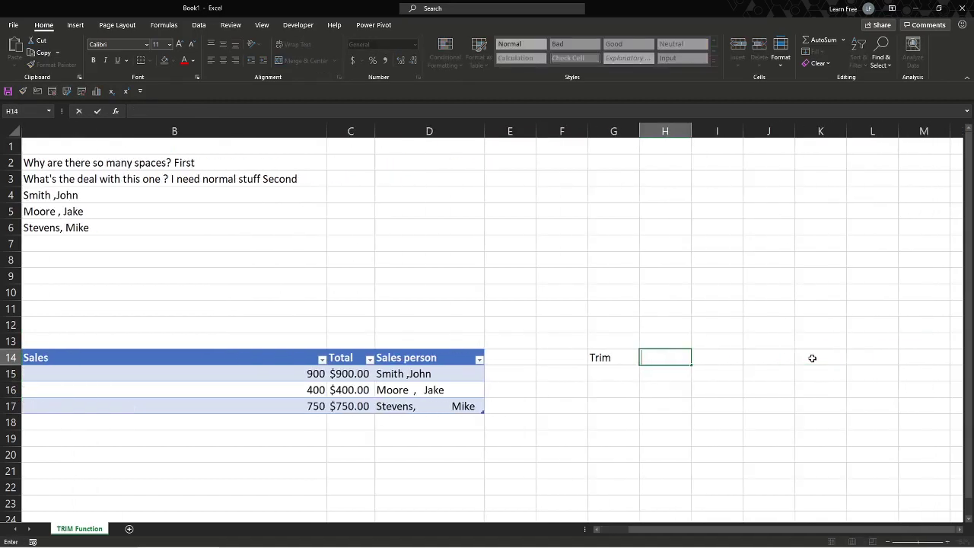
key(Left)
text(TR)
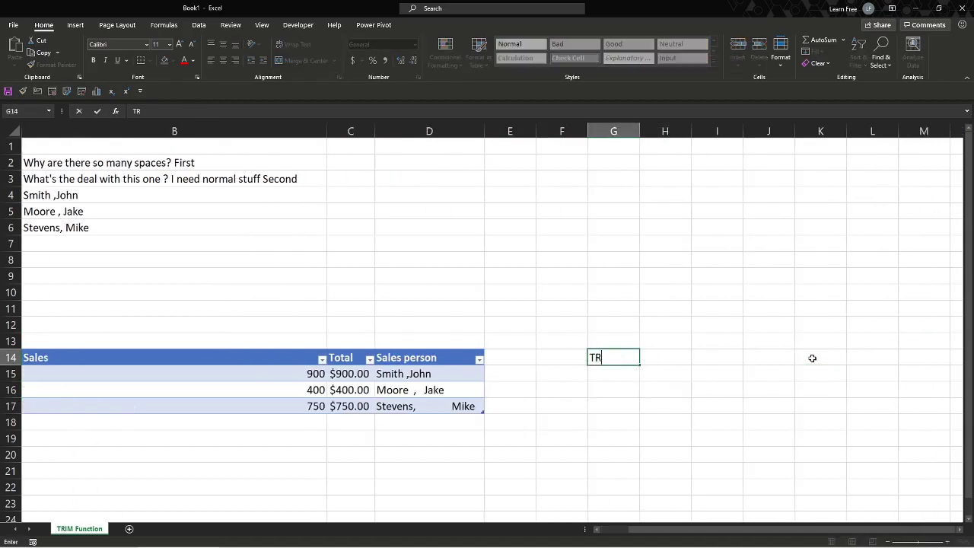
text(IM)
key(Return)
text(=trim)
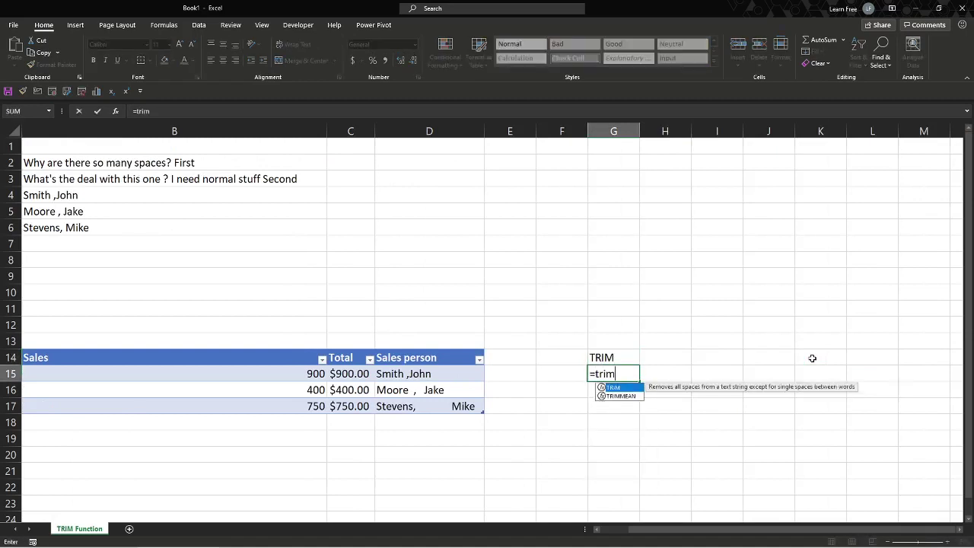
key(Tab)
click(449, 370)
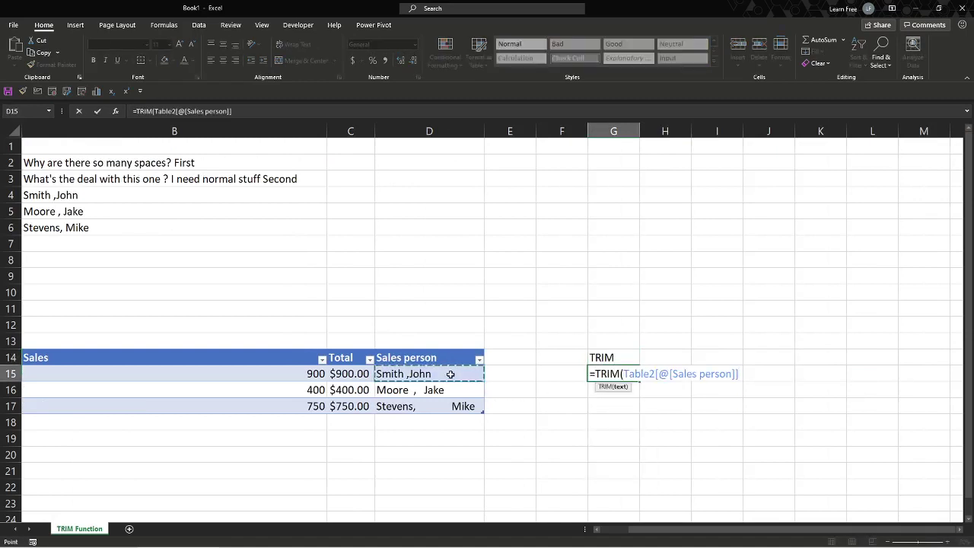
key(Return)
Copy the G15 TRIM formula down to G16 and G17
click(630, 373)
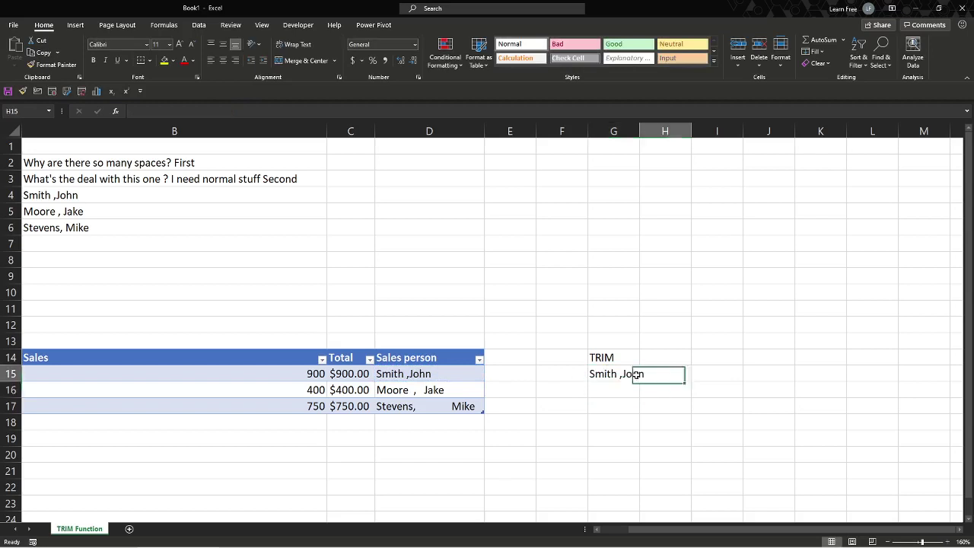
key(ctrl+c)
key(Down)
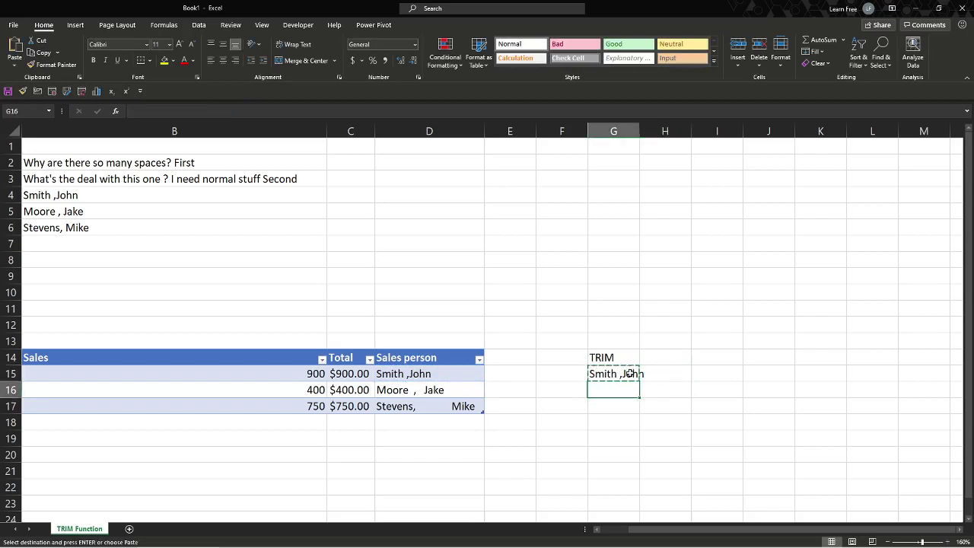
key(ctrl+v)
key(Down)
key(ctrl+v)
Paste the trimmed names as values over the Sales person cells and clear G14:G17
drag(630, 374, 628, 404)
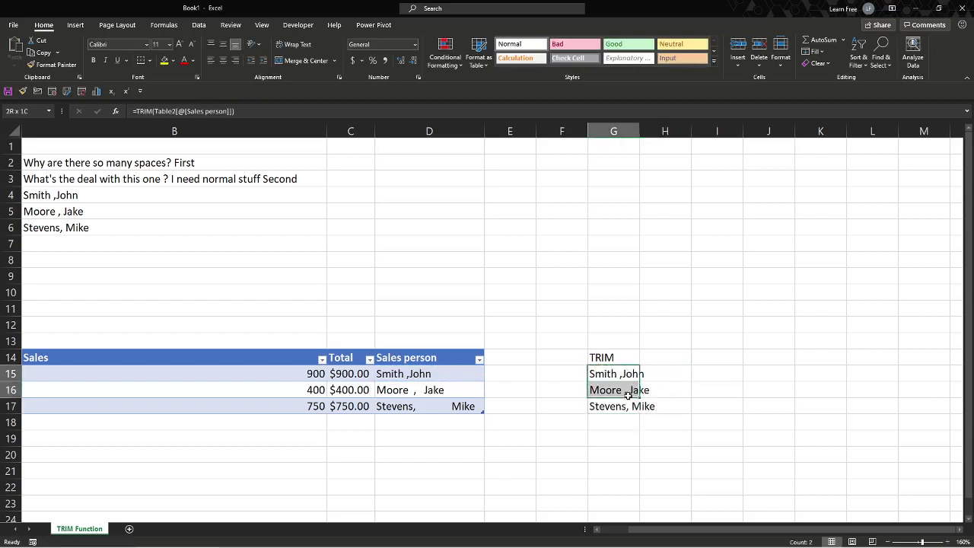
key(ctrl+c)
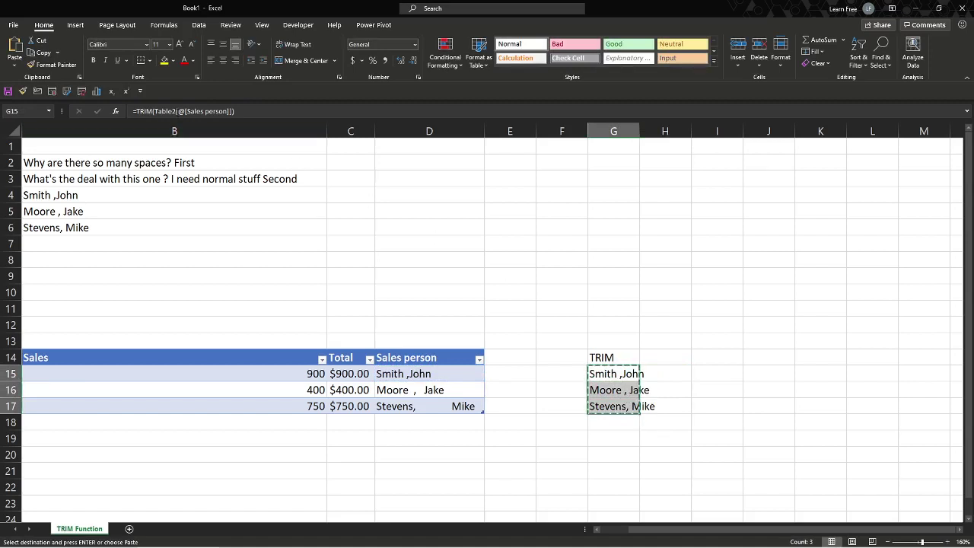
click(390, 373)
right_click(390, 374)
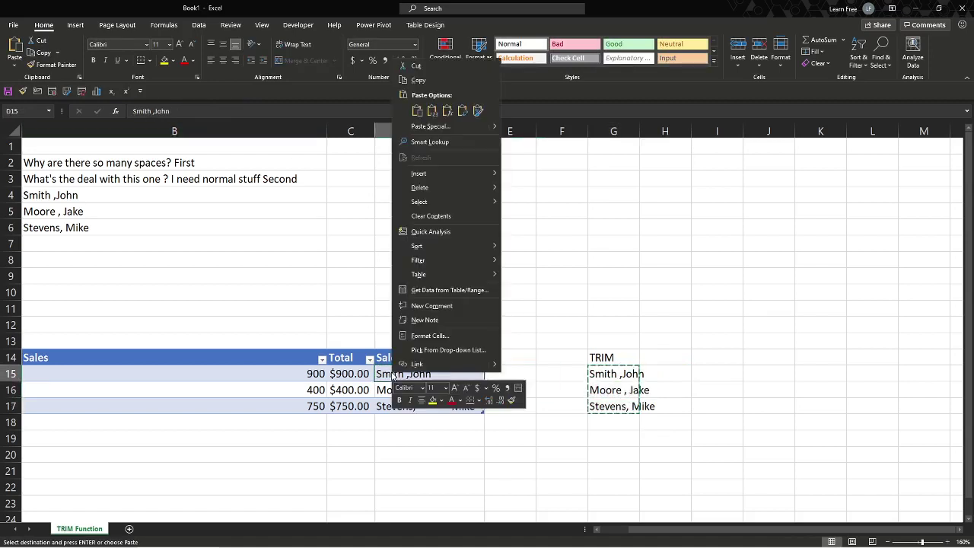
click(433, 111)
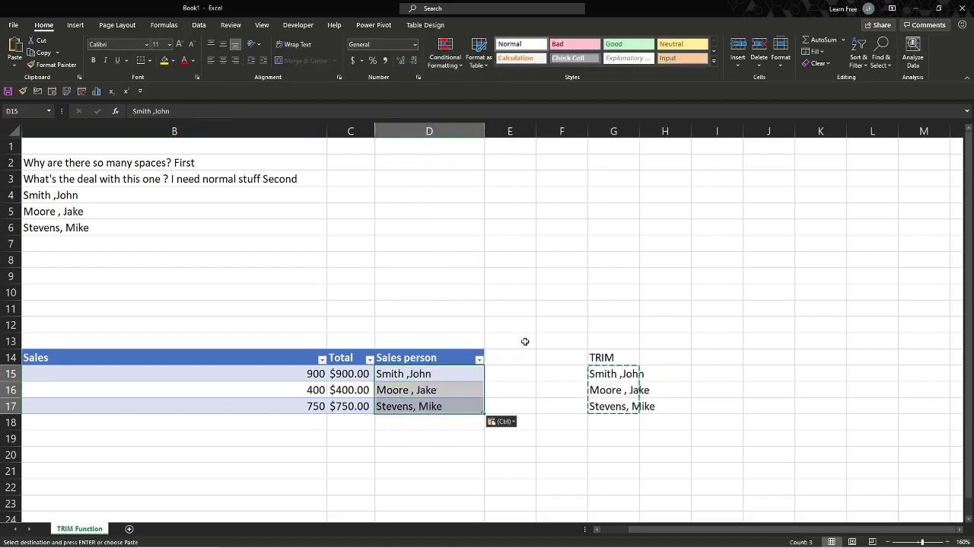
drag(600, 357, 605, 403)
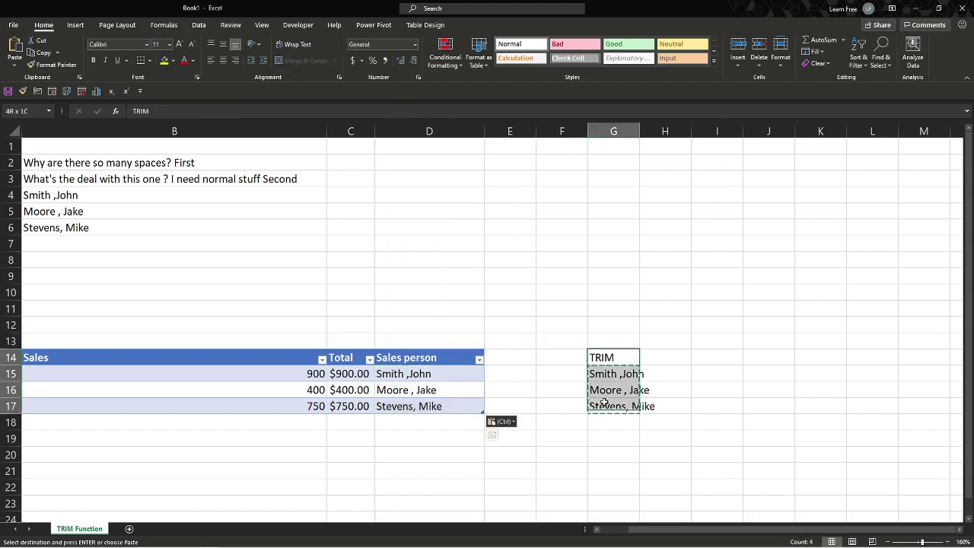
key(Delete)
click(613, 324)
scroll(659, 312, left, 2)
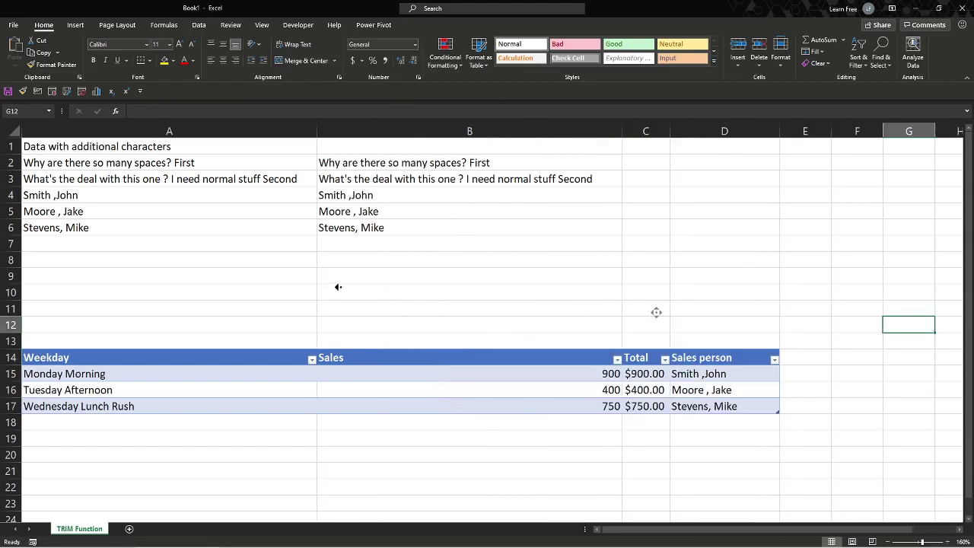